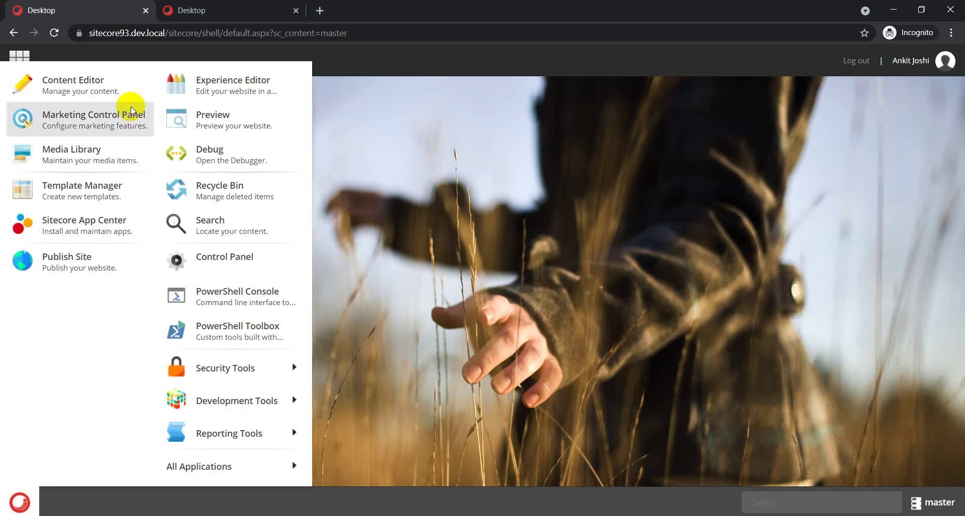
Open the Content Editor and enable the display of hidden items
left_click(72, 89)
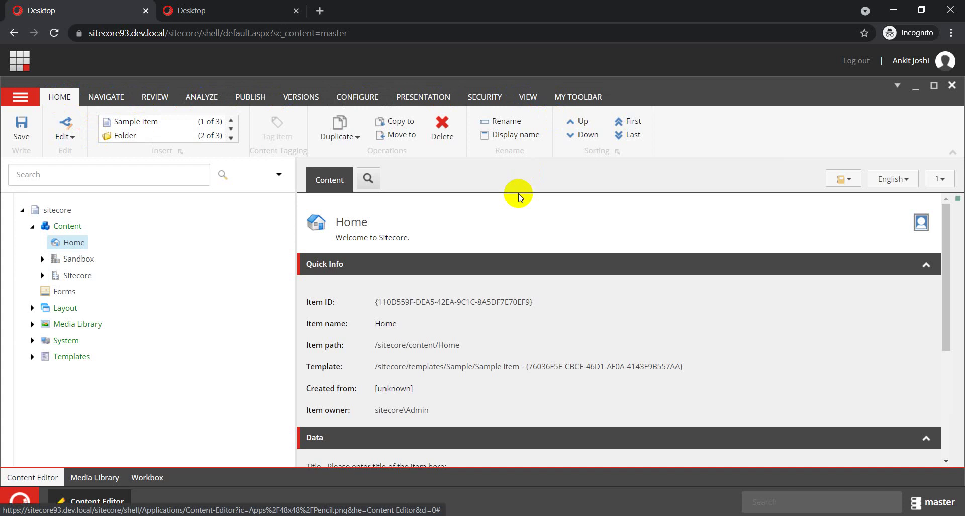
left_click(528, 103)
left_click(149, 122)
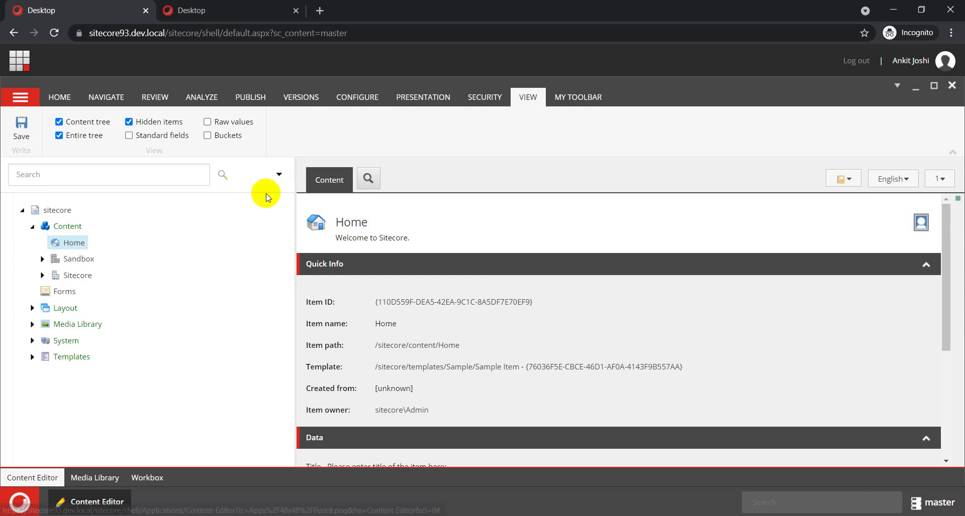
Expand the content tree through System, Modules and PowerShell down to the contents of Script Library
left_click(33, 341)
scroll(50, 362, "down", 2)
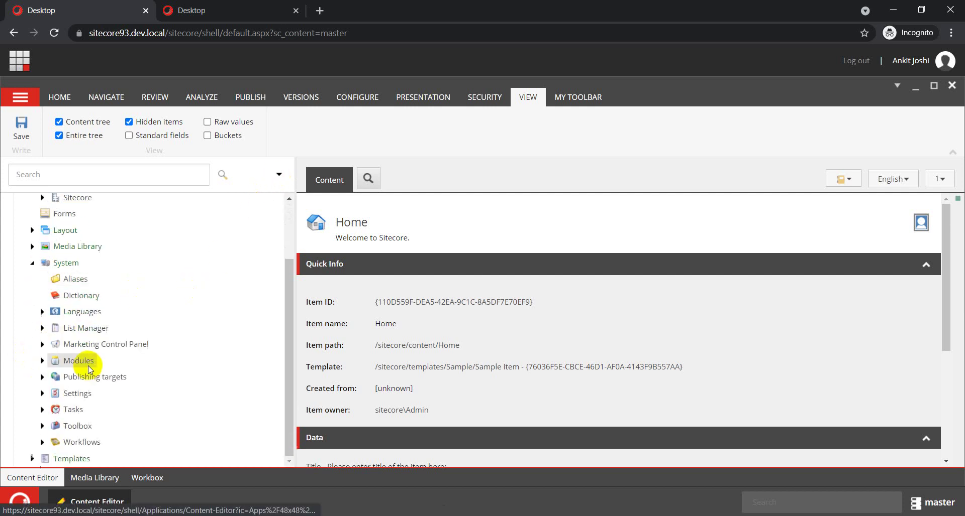
left_click(41, 361)
left_click(53, 394)
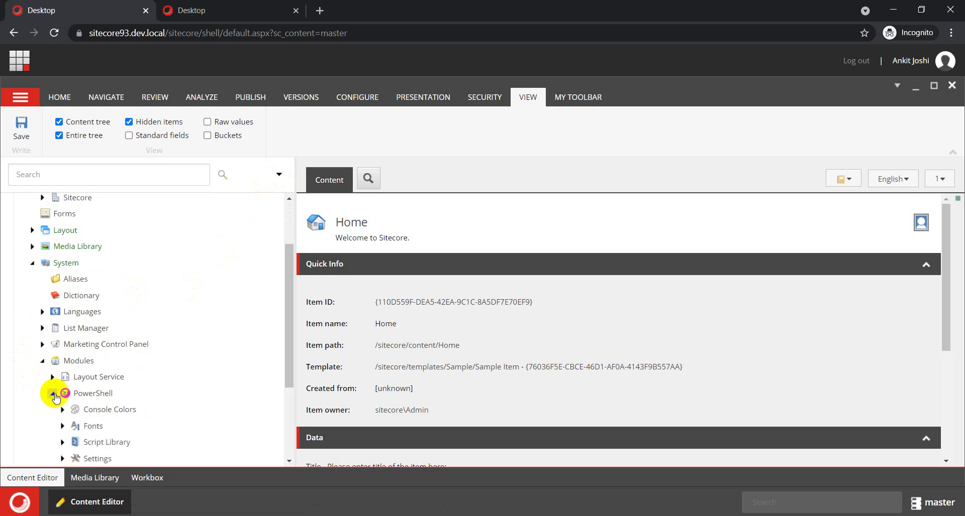
scroll(55, 396, "down", 2)
left_click(62, 380)
scroll(55, 385, "down", 2)
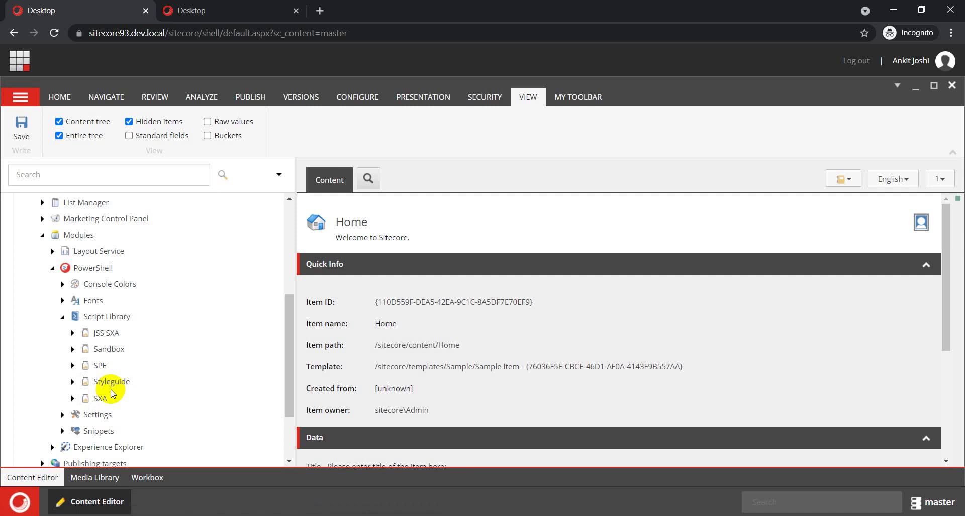
Insert a PowerShell Script Module named "Sample Module" under Script Library
right_click(100, 317)
mouse_move(160, 269)
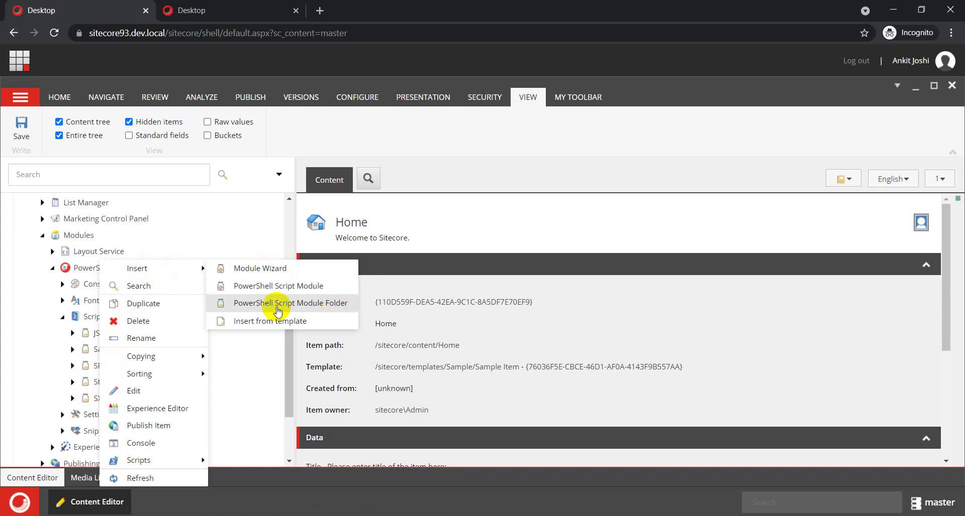
left_click(300, 292)
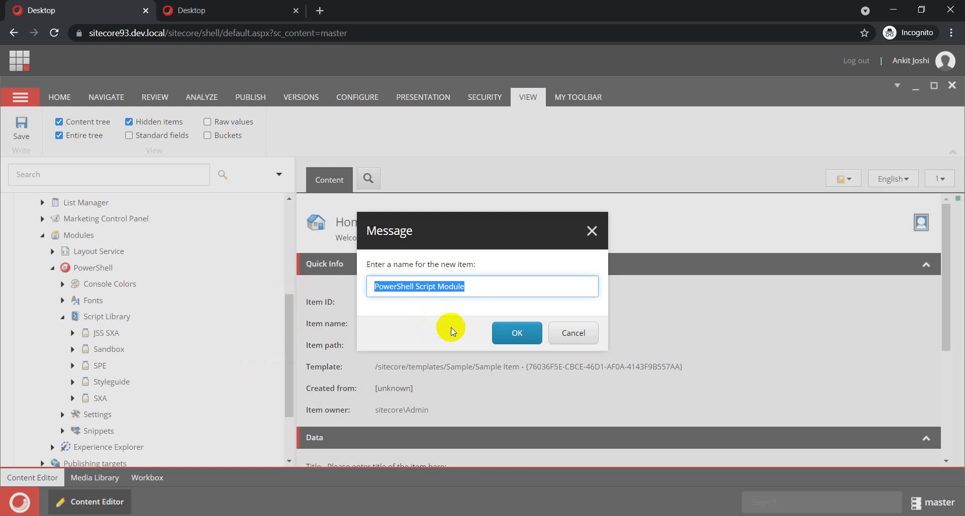
type("Sakple ")
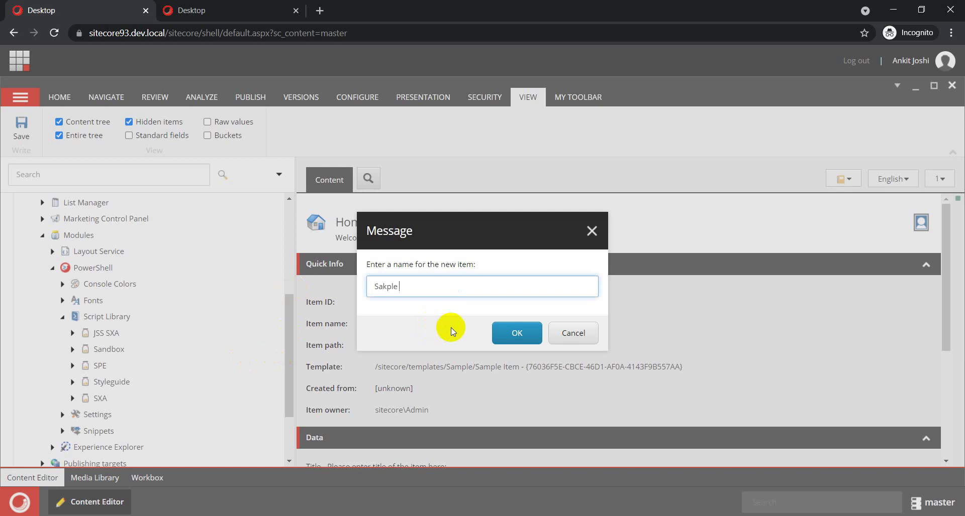
type("Module")
left_click(388, 290)
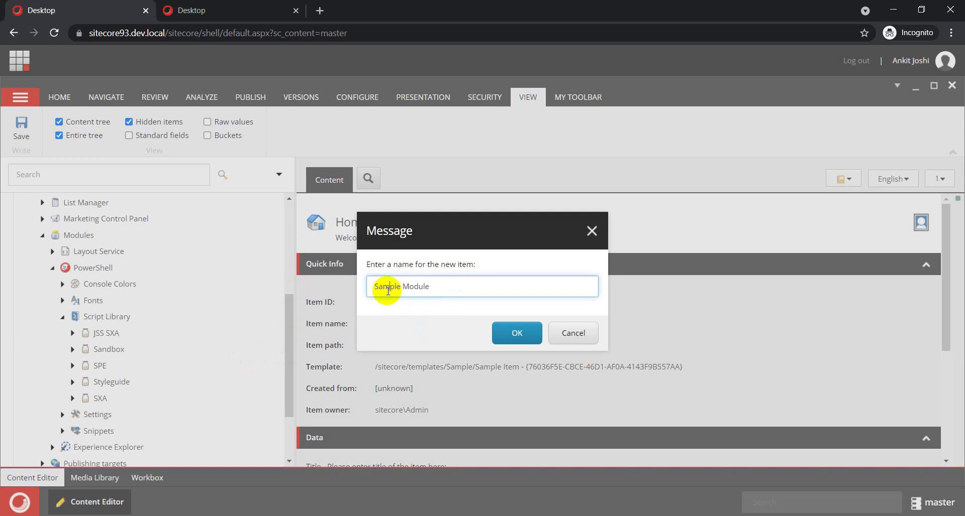
left_click(512, 334)
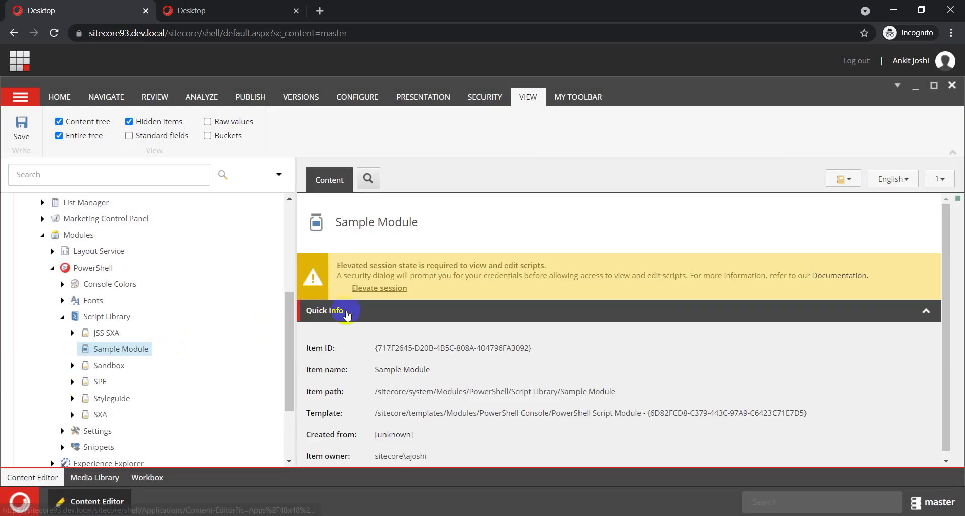
Create the integration point libraries for Sample Module with only "Content Editor - Ribbon" selected
right_click(125, 352)
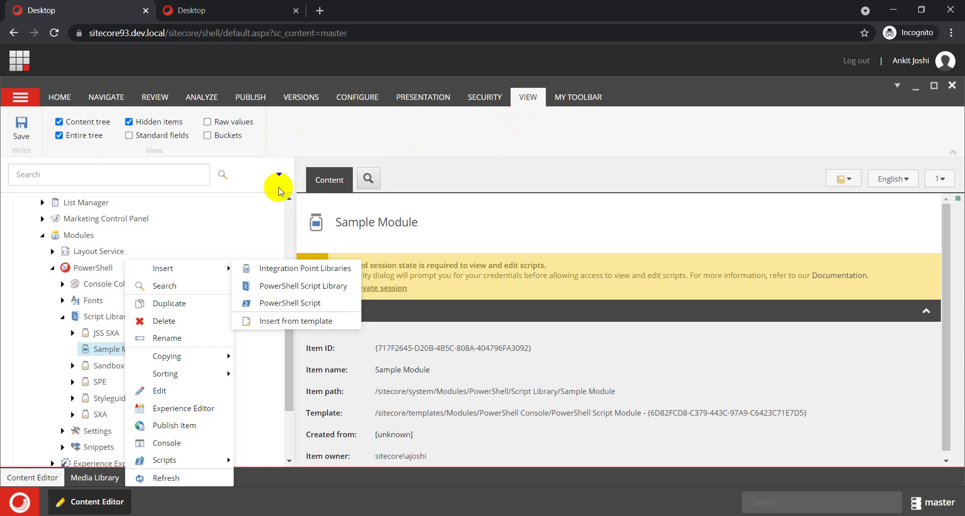
left_click(287, 271)
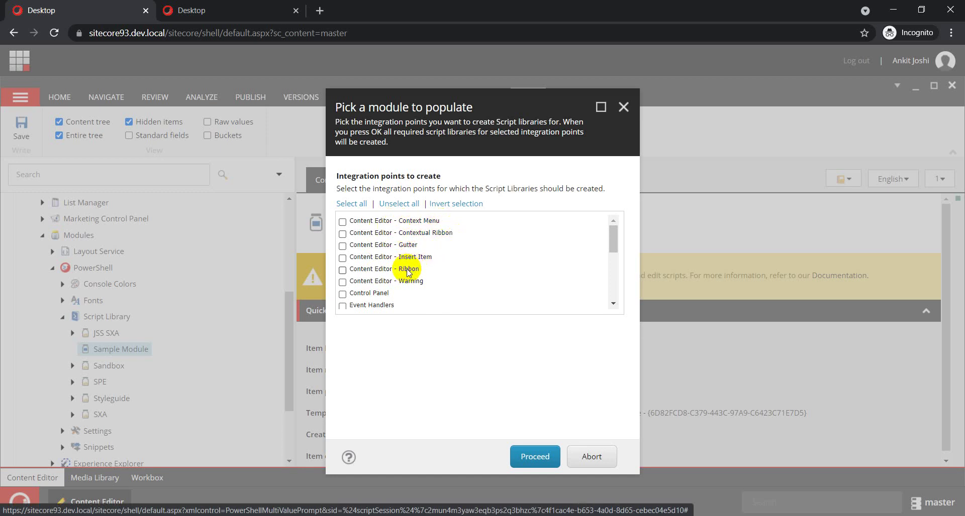
scroll(411, 282, "down", 3)
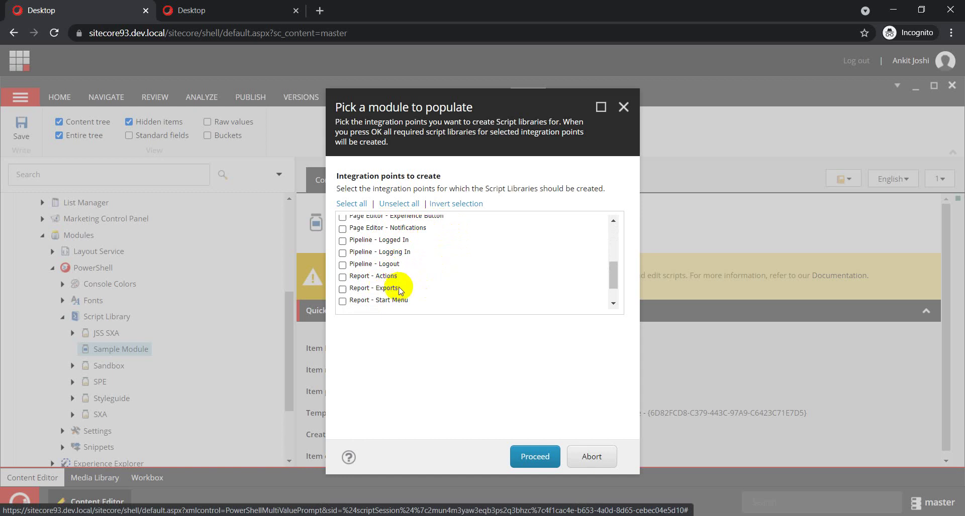
scroll(405, 287, "up", 3)
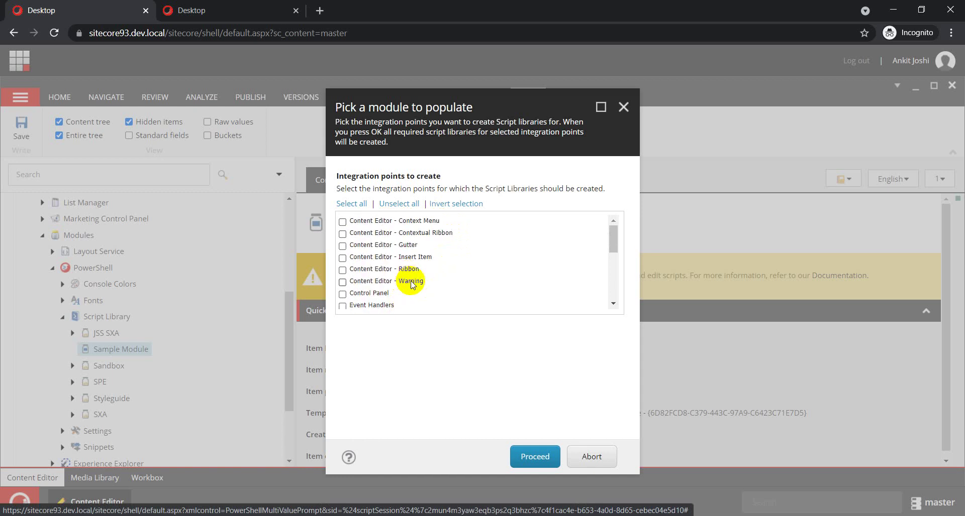
left_click(343, 270)
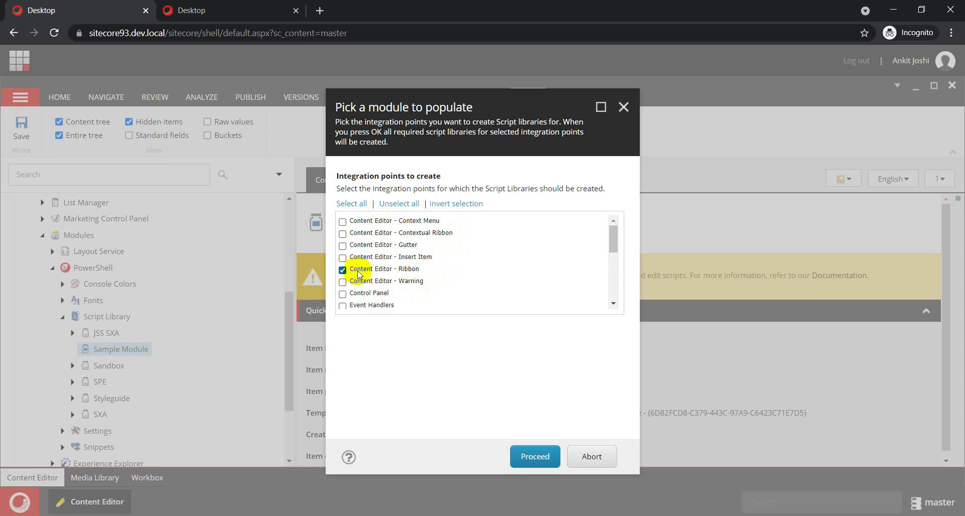
left_click(533, 457)
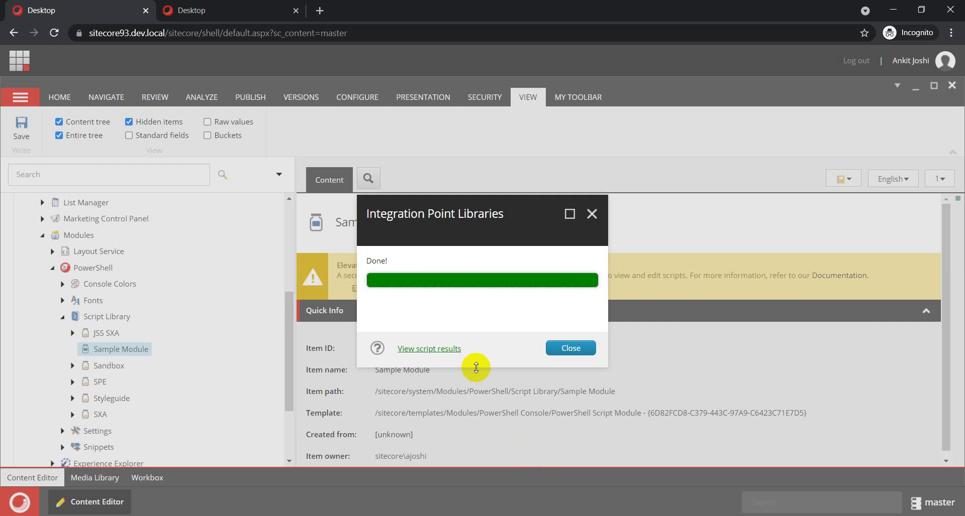
left_click(557, 349)
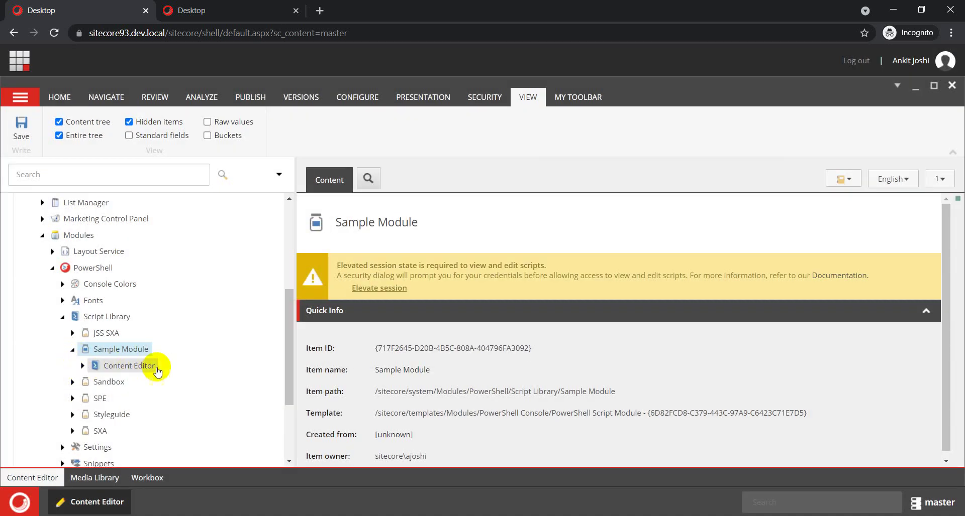
Expand Sample Module's Content Editor, Ribbon and View libraries in the content tree
left_click(82, 365)
scroll(147, 391, "down", 1)
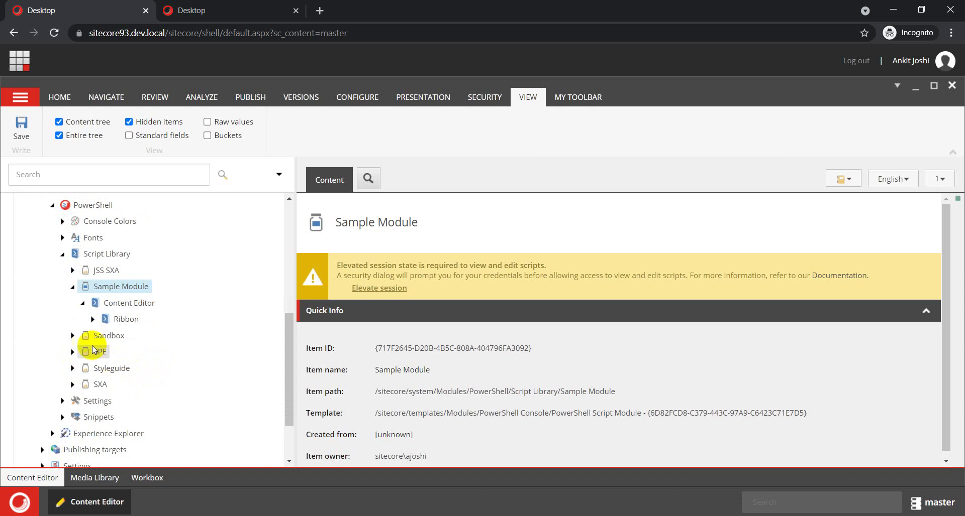
left_click(92, 319)
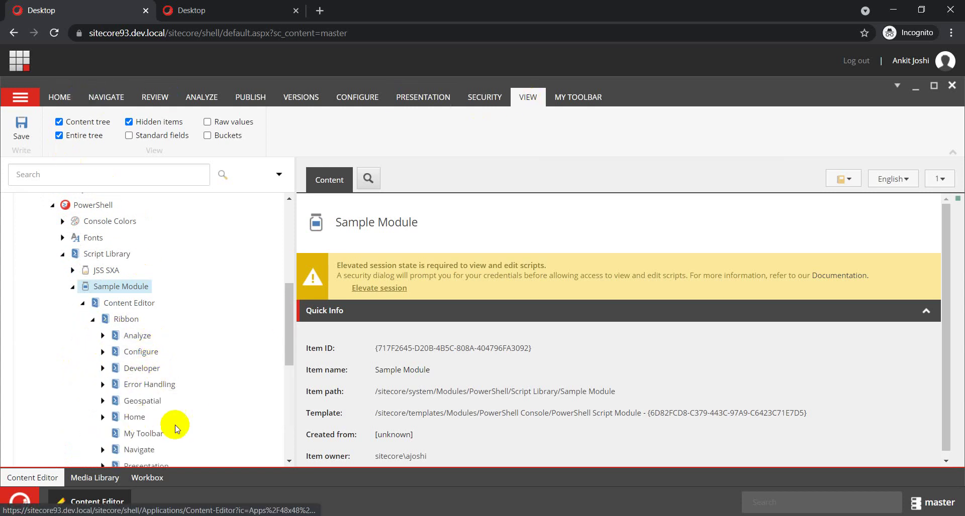
scroll(174, 427, "down", 2)
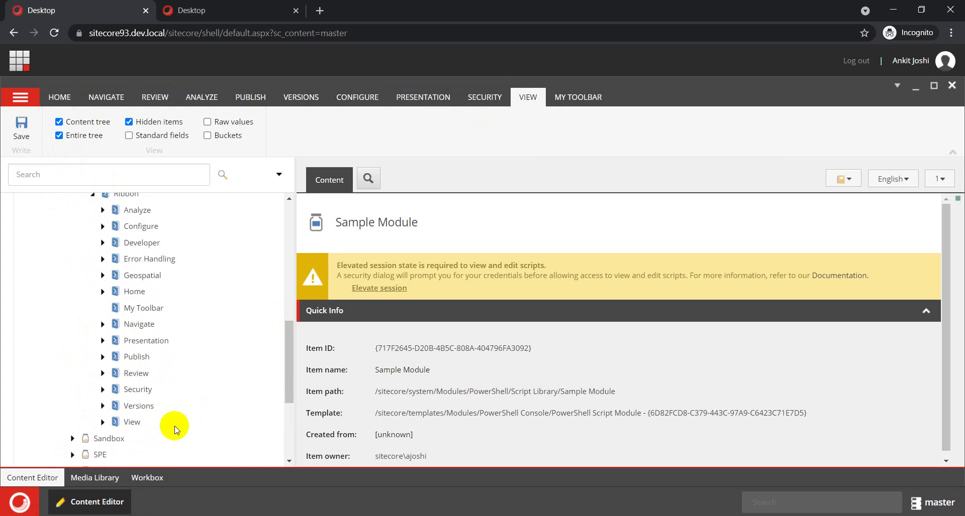
left_click(102, 422)
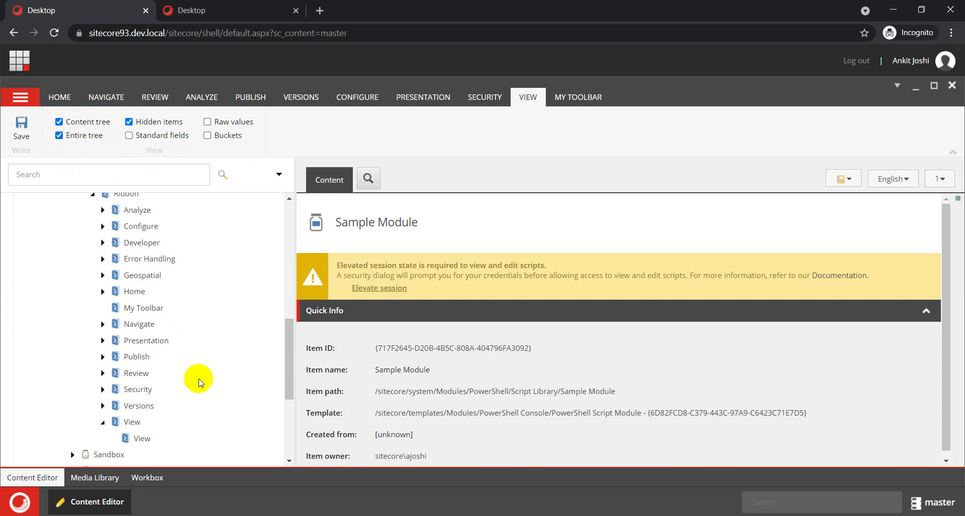
Insert a PowerShell Script Library named "My Library" under the Ribbon's View library in Sample Module
right_click(129, 427)
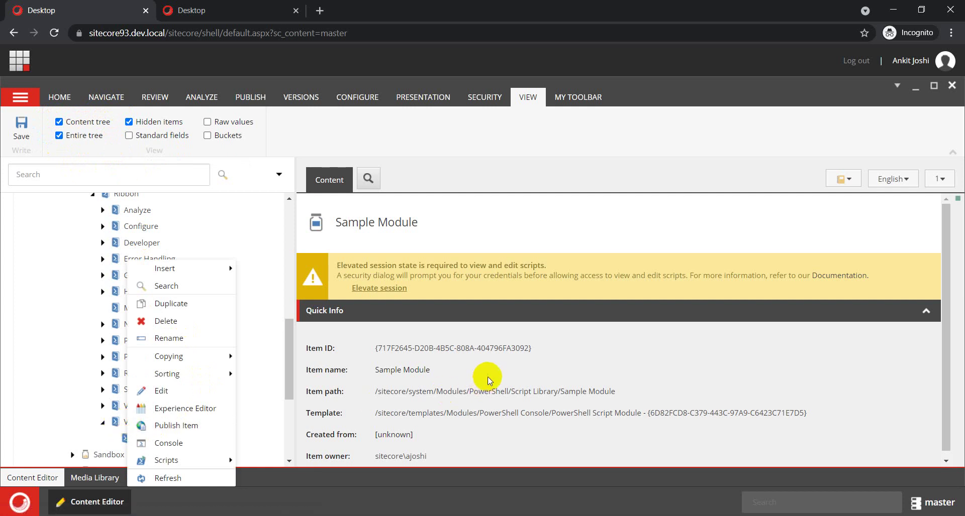
key("Escape")
left_click(129, 427)
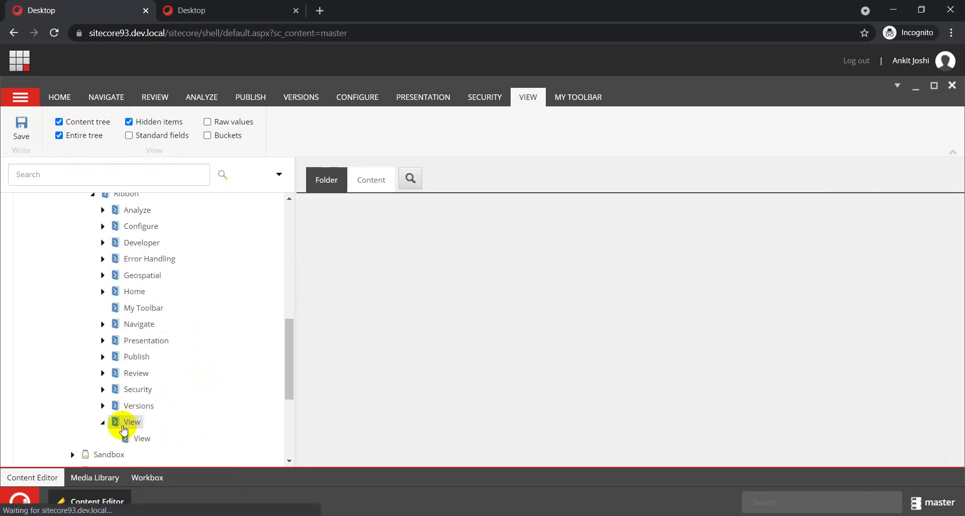
right_click(129, 427)
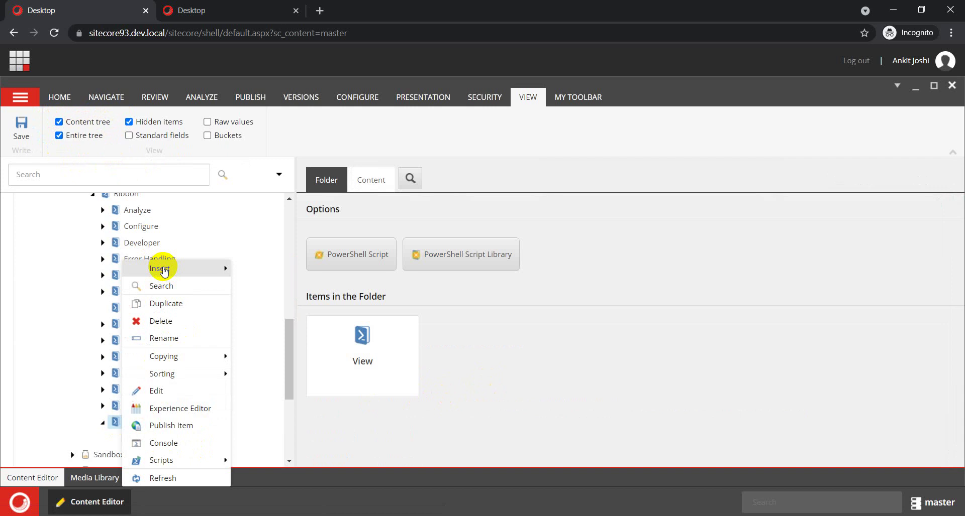
mouse_move(163, 270)
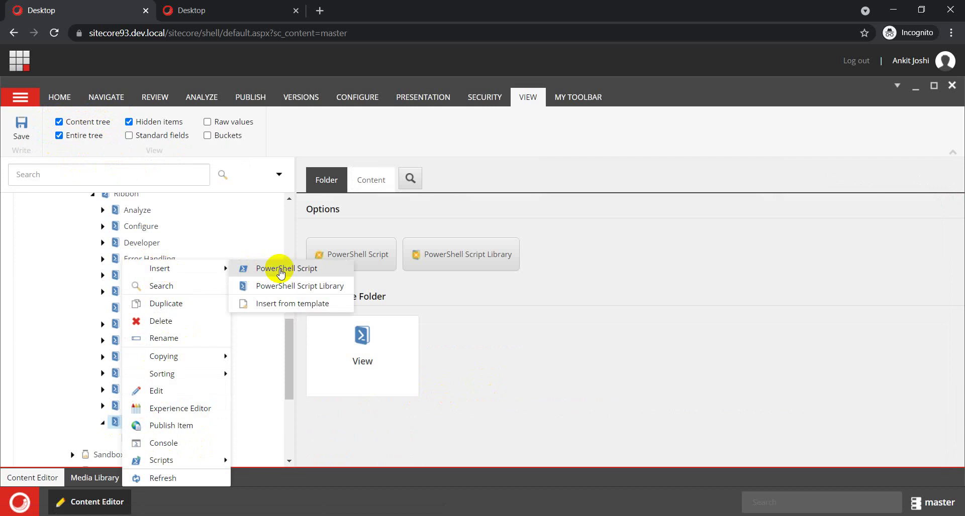
left_click(301, 287)
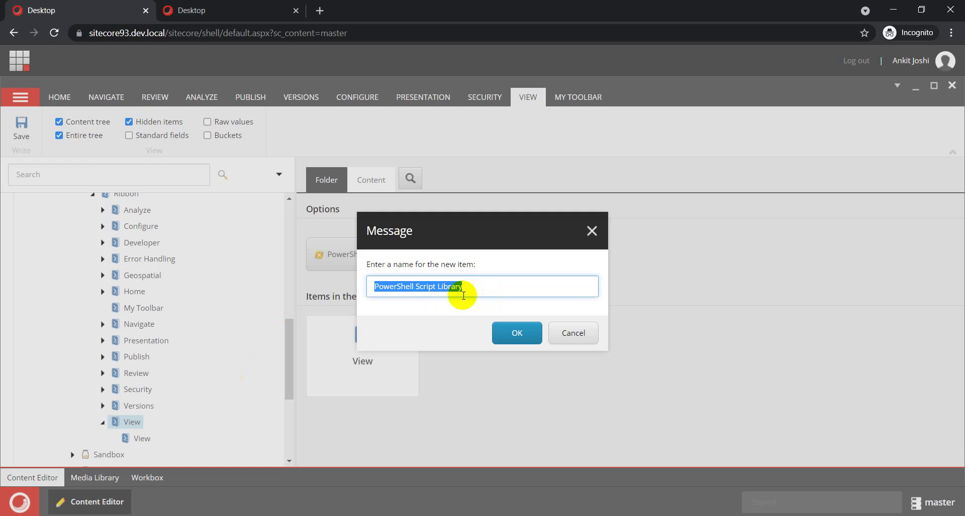
type("My")
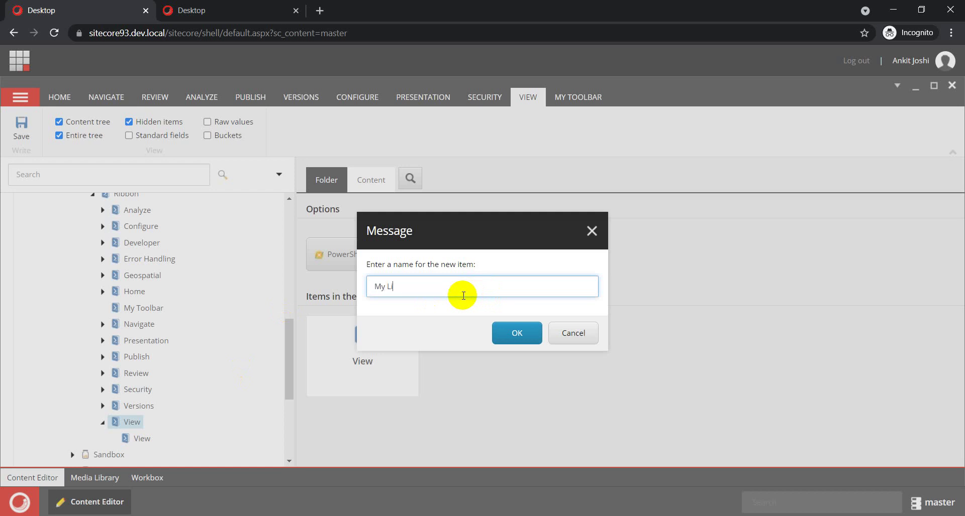
left_click(497, 346)
left_click(517, 333)
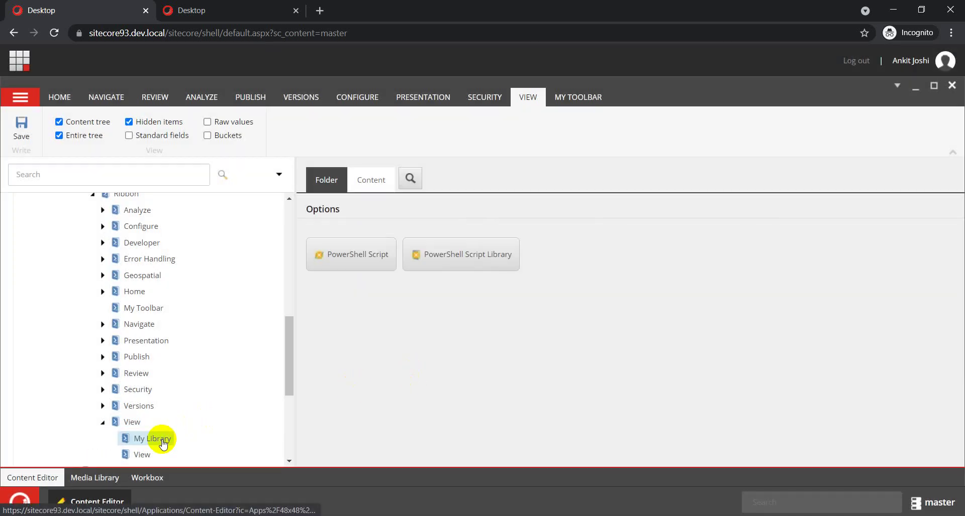
Insert a PowerShell Script named "My Command" under My Library
right_click(159, 444)
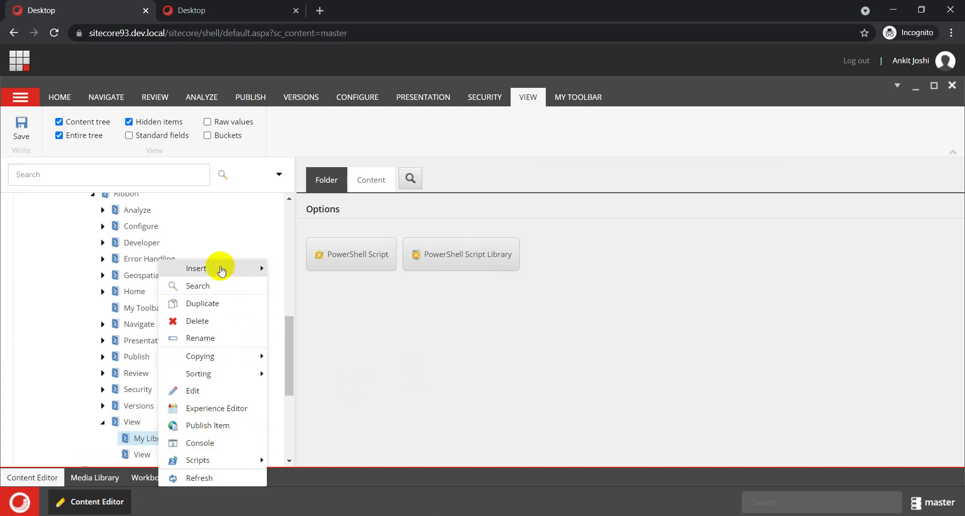
mouse_move(221, 272)
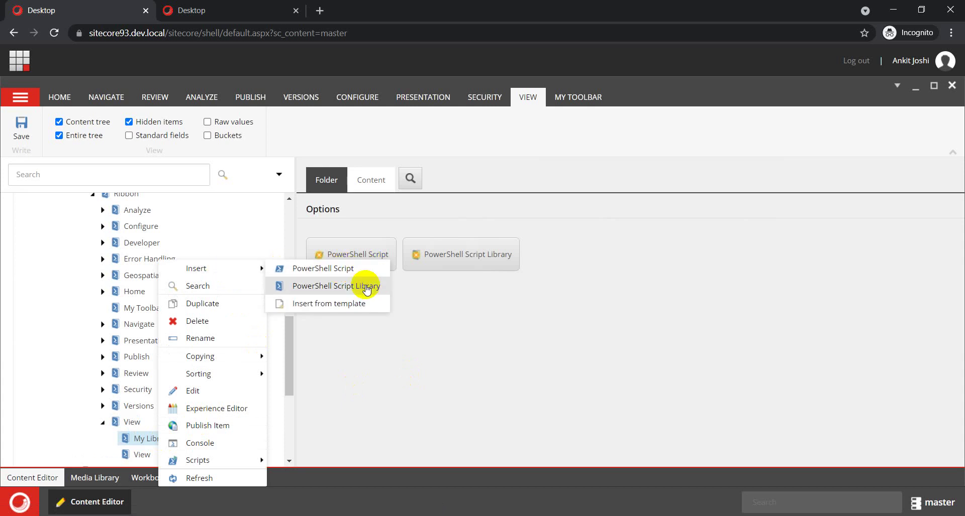
left_click(328, 272)
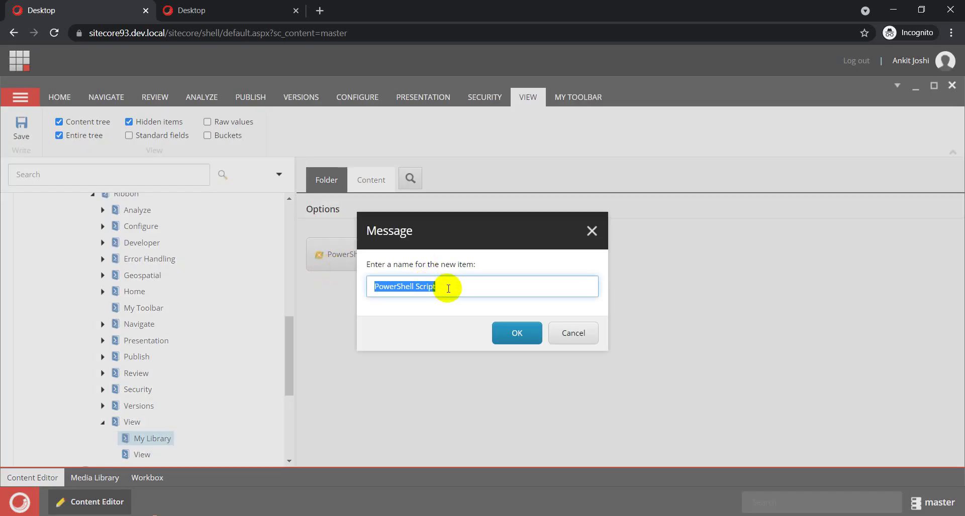
type("my Command")
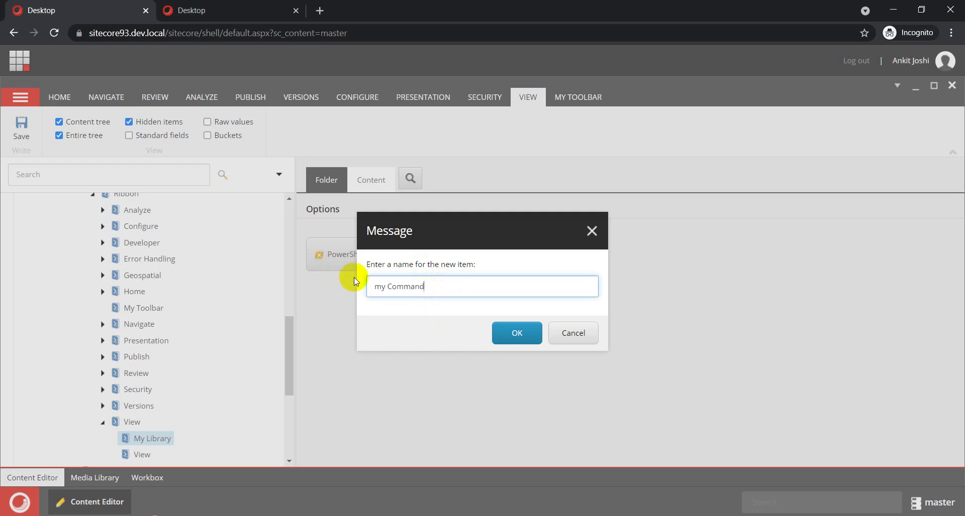
left_click_drag(380, 286, 371, 291)
left_click(528, 333)
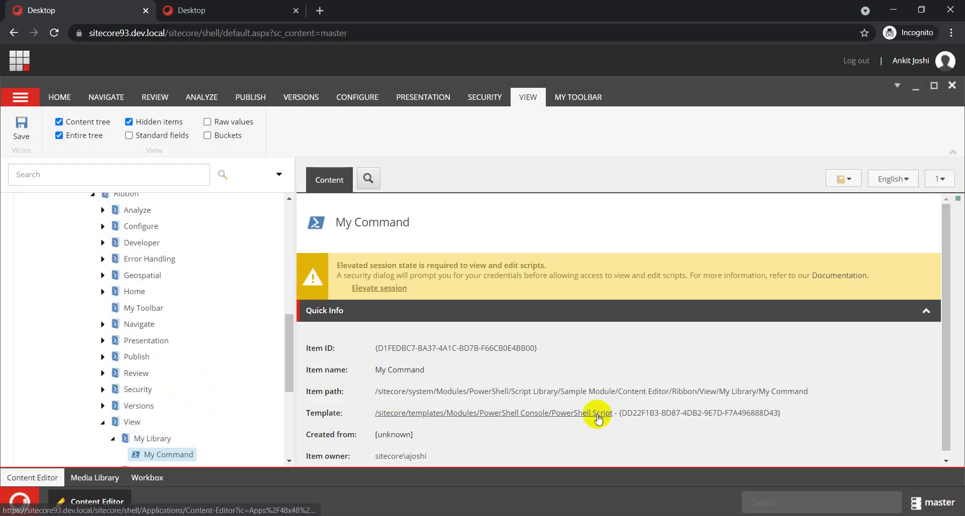
Show the content details of the My Library item to examine its template
left_click(159, 441)
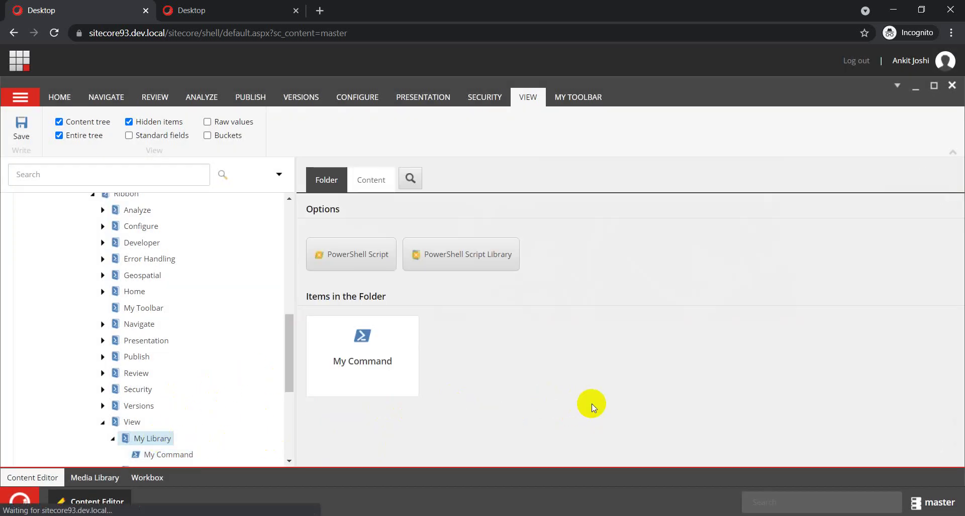
left_click(371, 179)
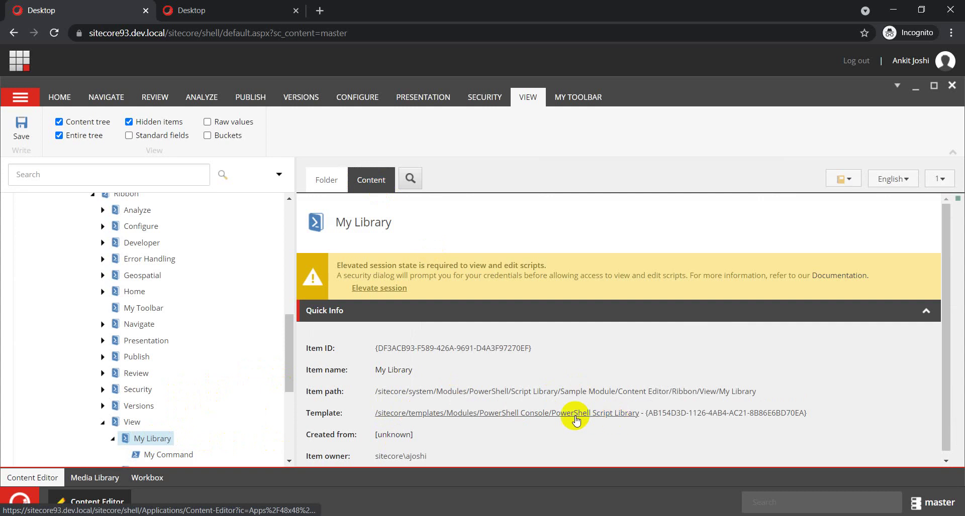
Elevate the session state for the My Command script by entering the account password
left_click(160, 458)
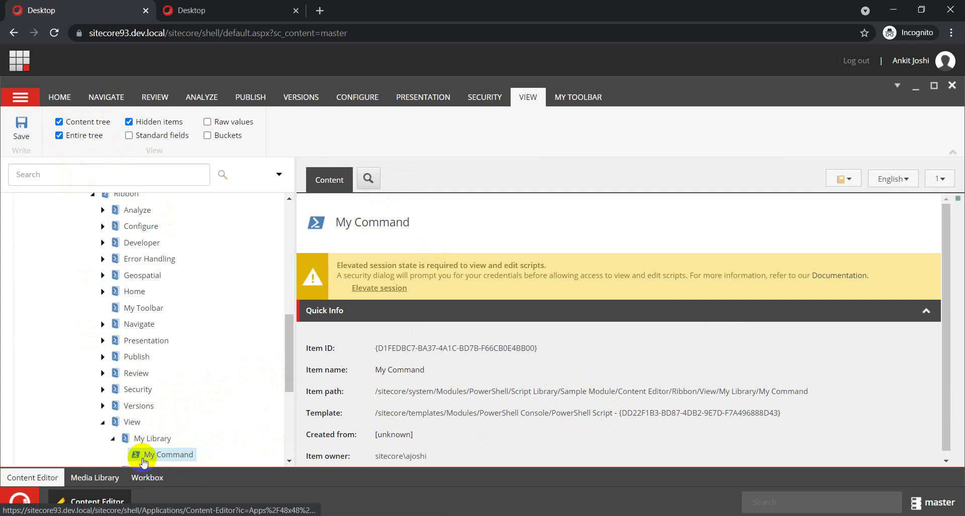
left_click(363, 289)
left_click(449, 337)
type("•••")
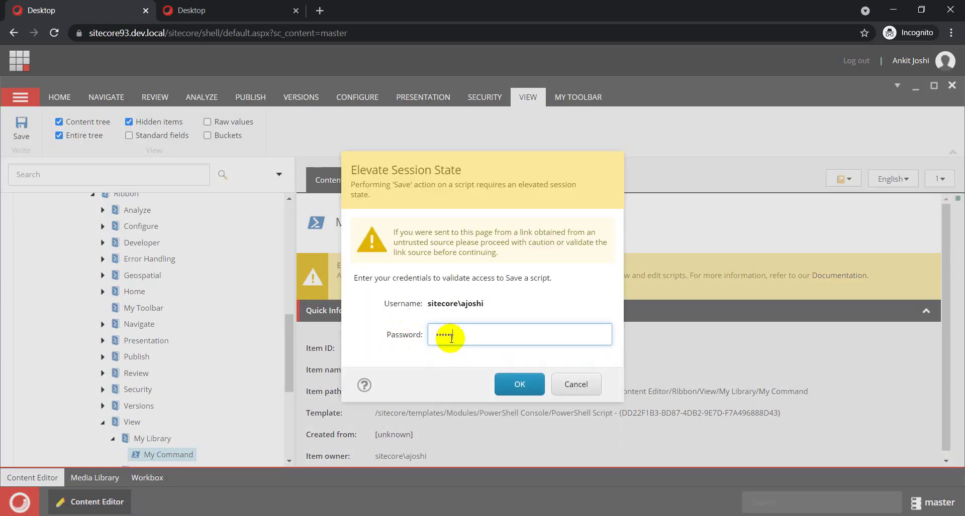
key("Return")
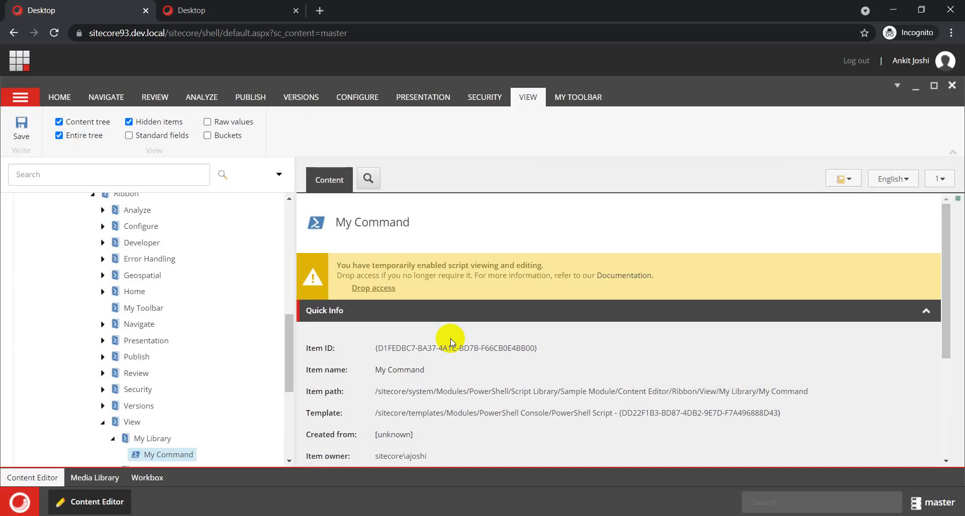
Change the My Command item's icon to the recently used gear icon
left_click(344, 96)
left_click(87, 122)
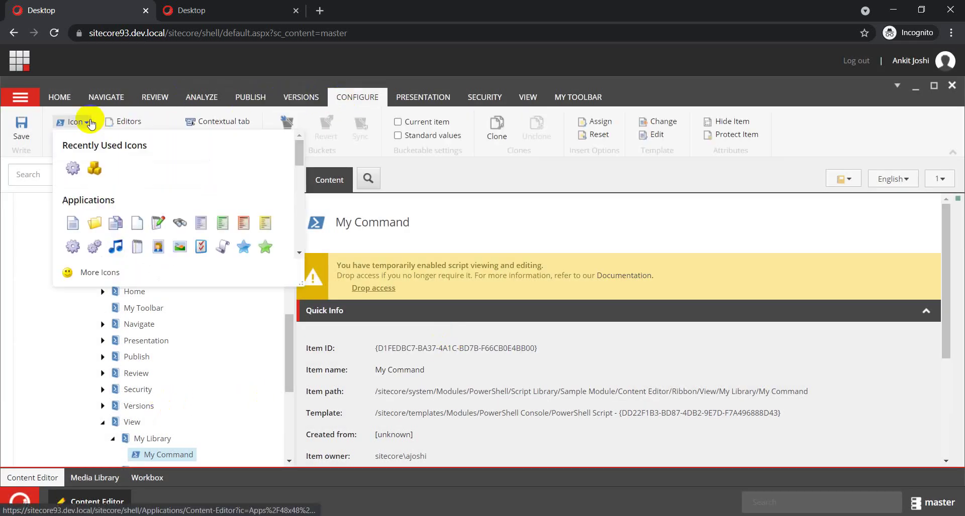
left_click(73, 168)
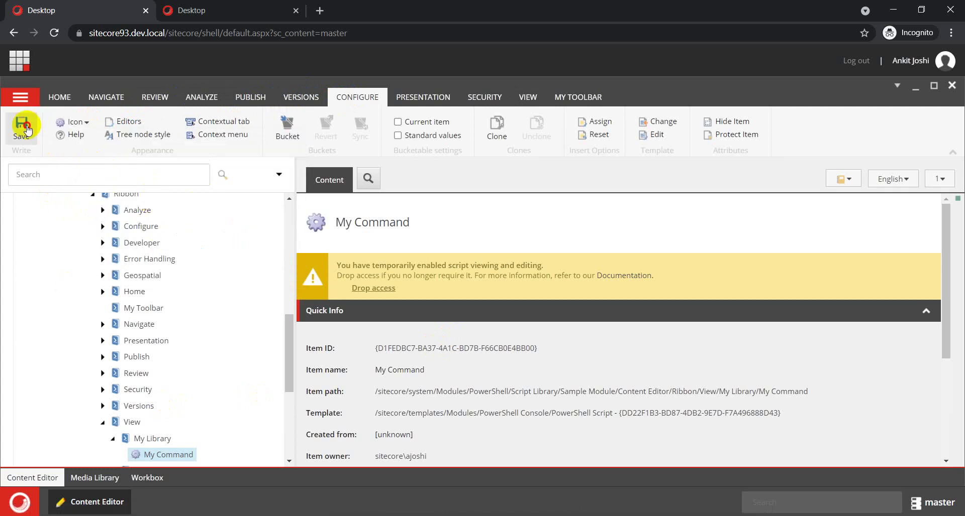
Copy the whole script with the Get-Item and Show-Alert lines from the "new 1" document in Notepad++
scroll(190, 437, "down", 1)
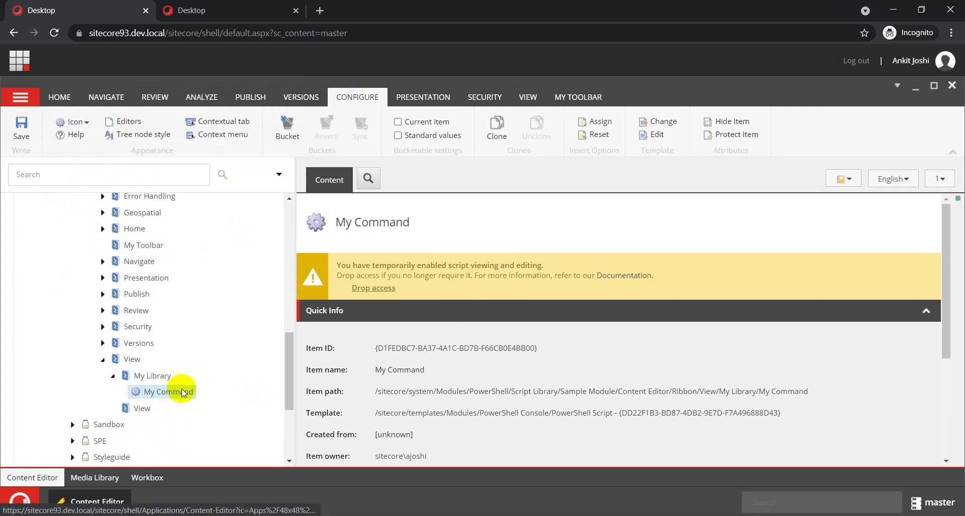
scroll(327, 369, "down", 3)
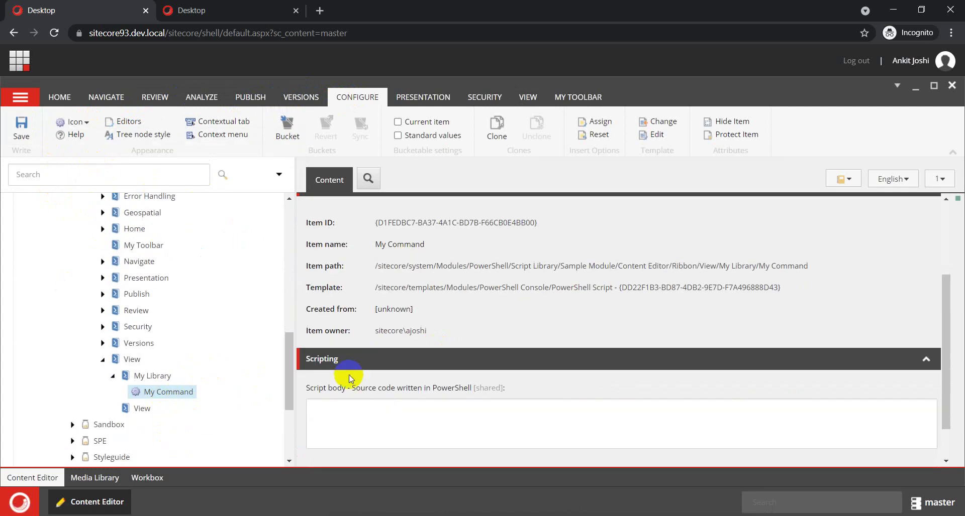
left_click(367, 423)
left_click(323, 287)
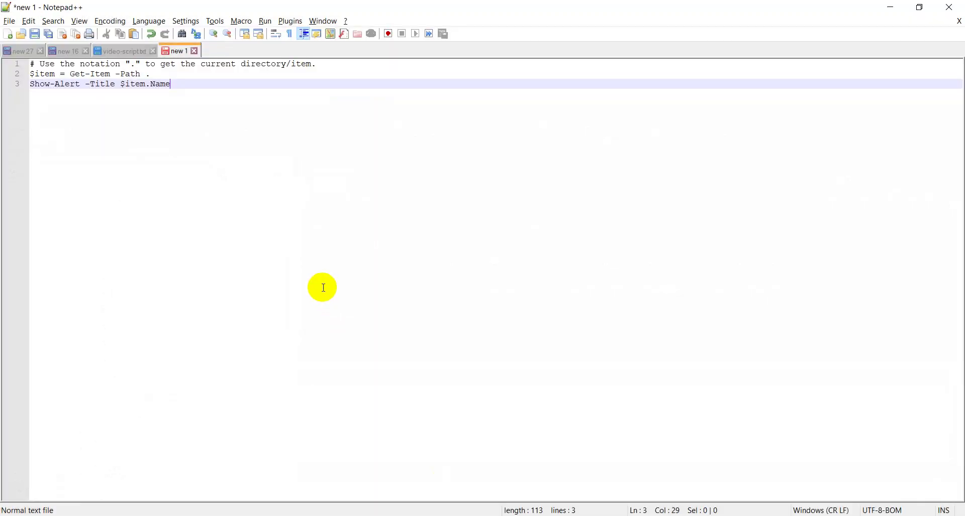
key("ctrl+a")
key("ctrl+c")
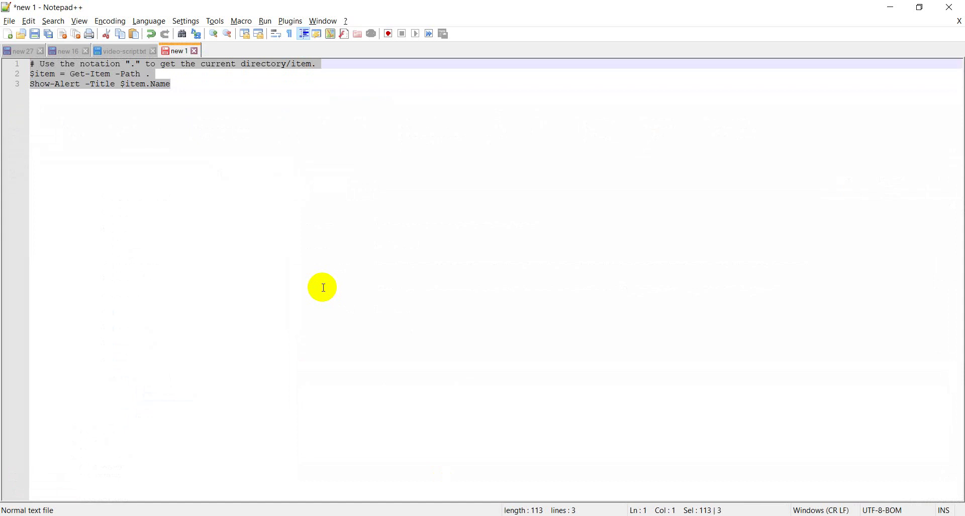
Return to the Content Editor, paste the copied script into My Command's script body and save the item
left_click(892, 7)
left_click(425, 414)
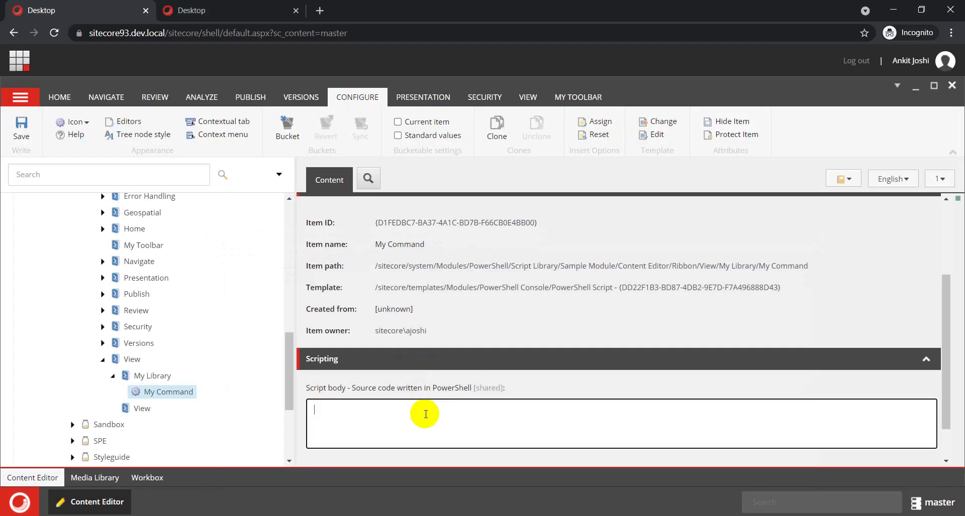
key("ctrl+v")
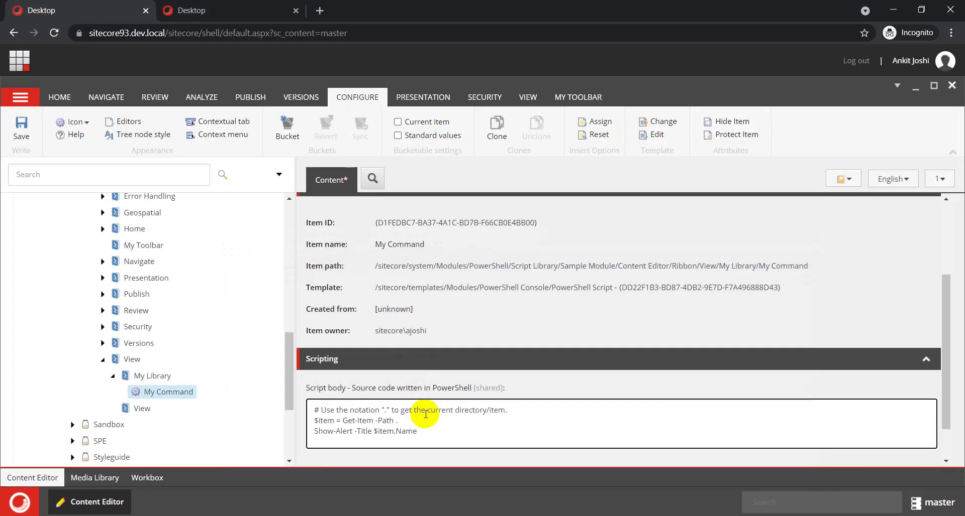
left_click(23, 129)
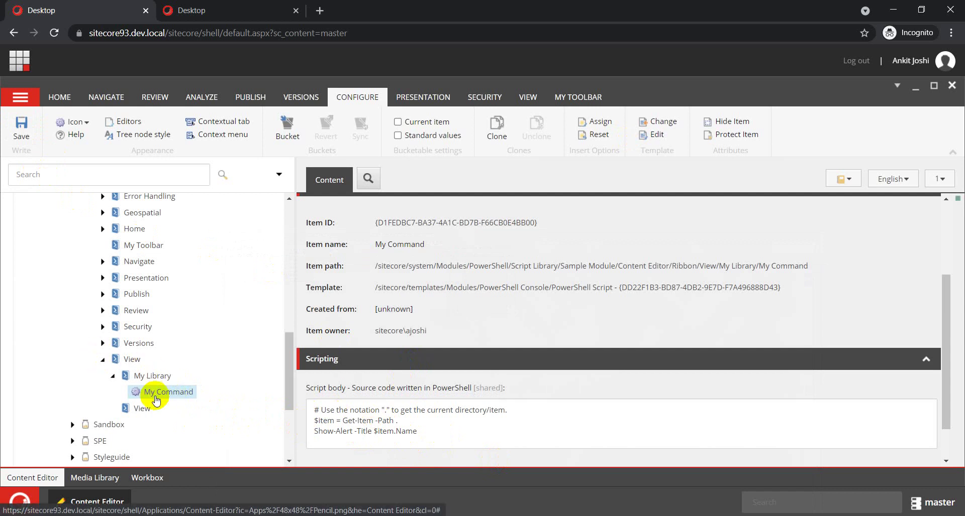
Enable the Sample Module for all integration points and save it
scroll(154, 392, "up", 3)
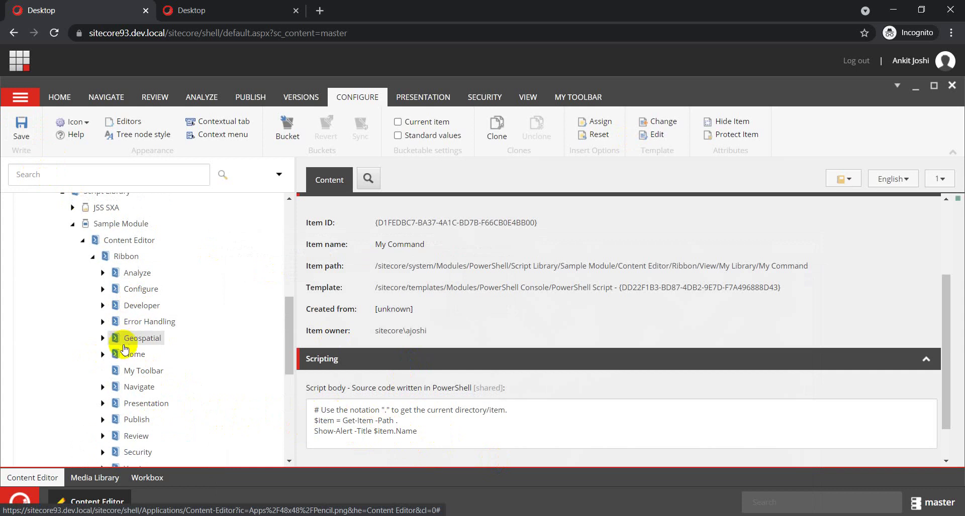
left_click(111, 231)
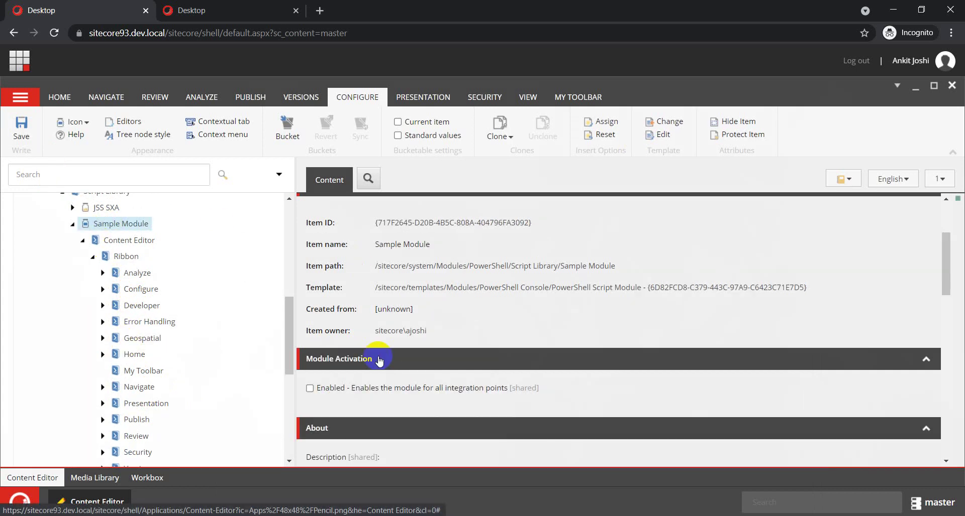
left_click(310, 388)
left_click(21, 128)
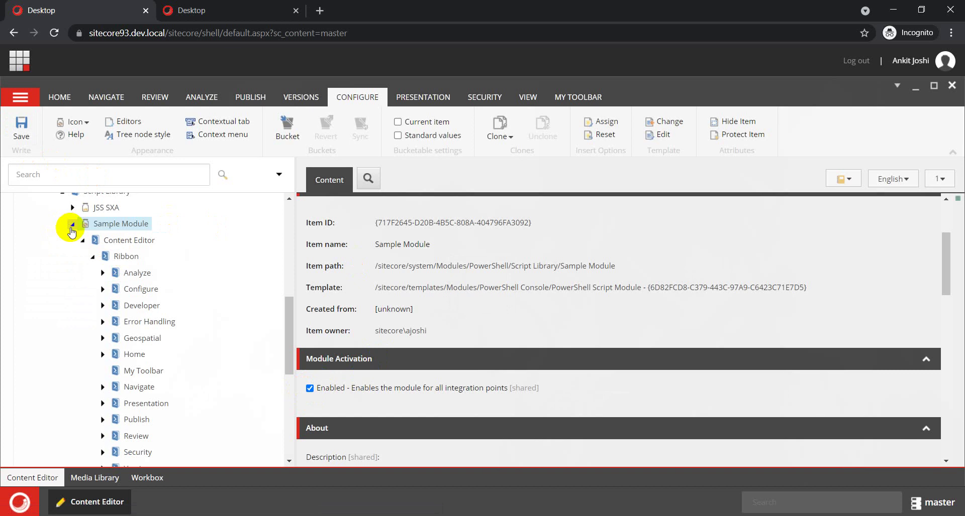
In PowerShell ISE on the second Sitecore desktop, sync the library with the Content Editor Ribbon and close the finished dialog
left_click(220, 10)
left_click(197, 37)
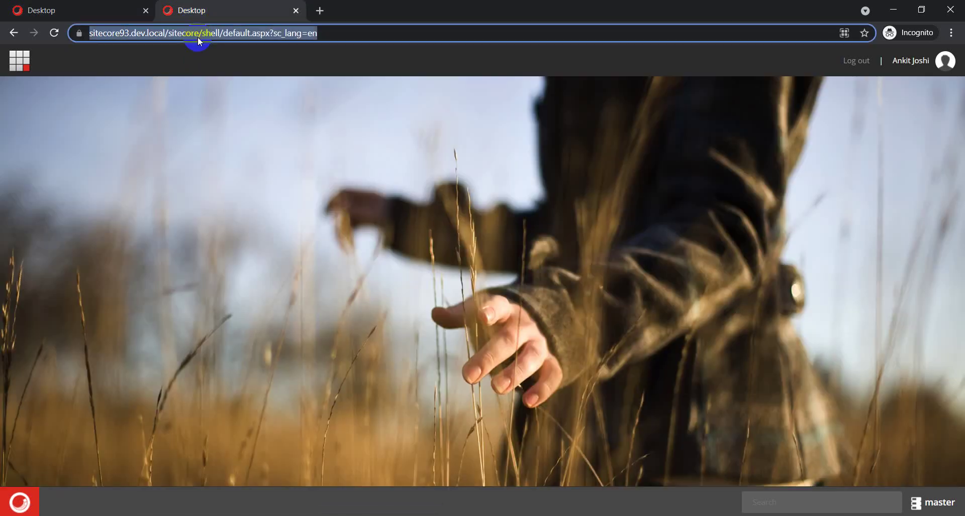
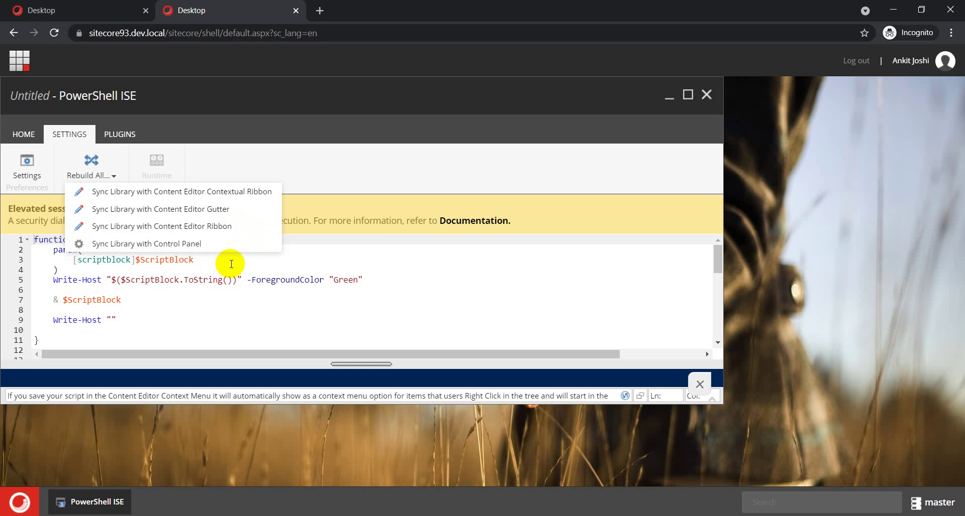
left_click(154, 227)
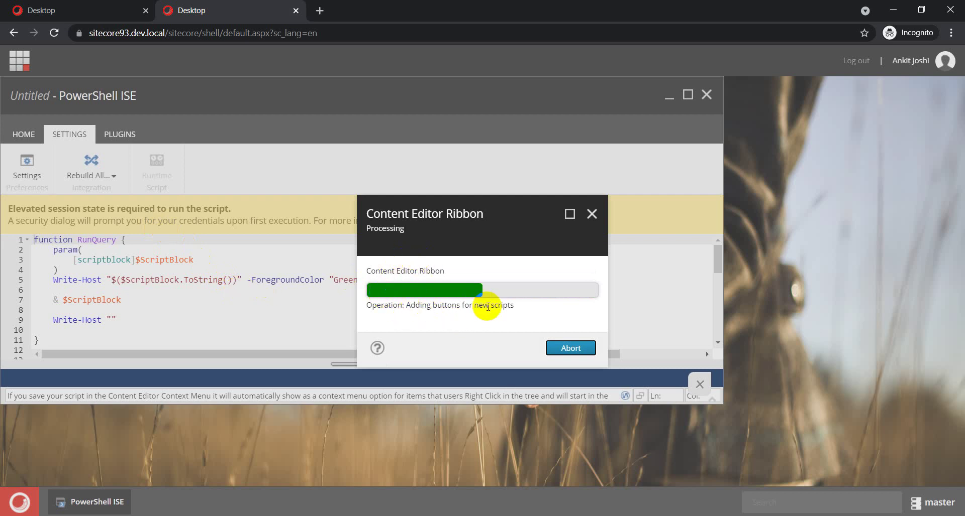
left_click(463, 302)
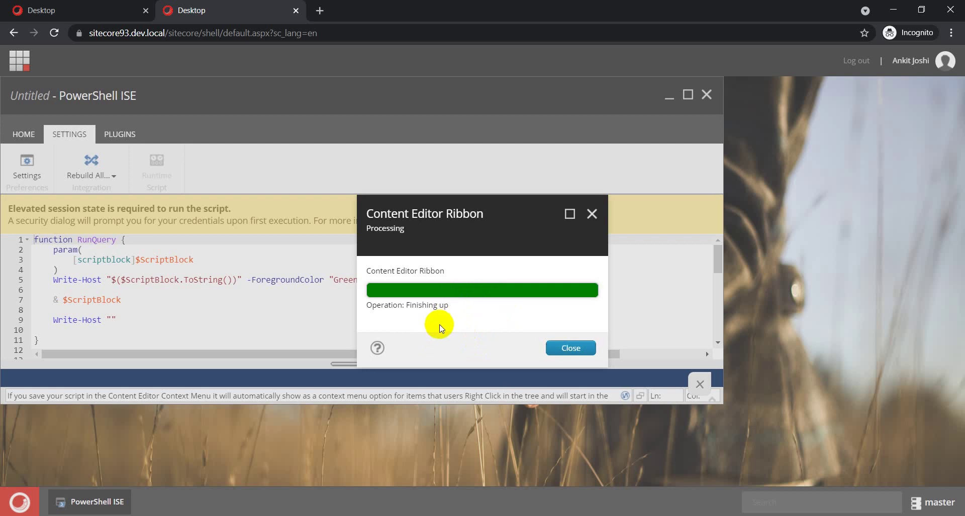
left_click(571, 348)
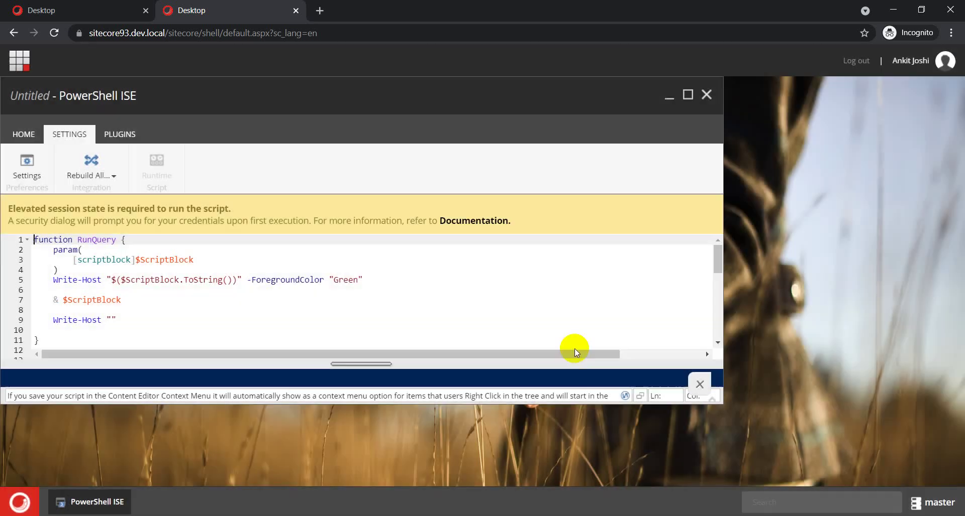
Reload the first Sitecore desktop, reopen the Content Editor and show the View ribbon's commands
left_click(60, 9)
left_click(227, 35)
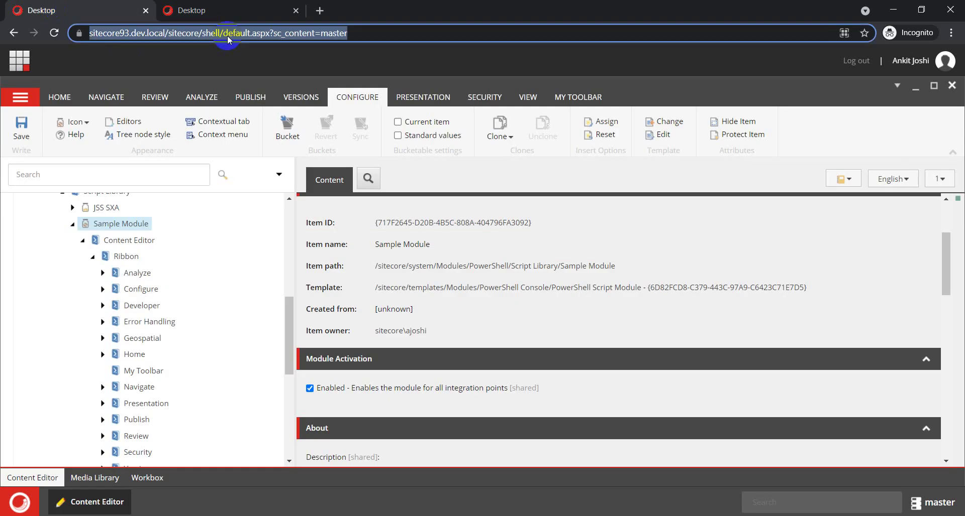
key("Return")
left_click(20, 501)
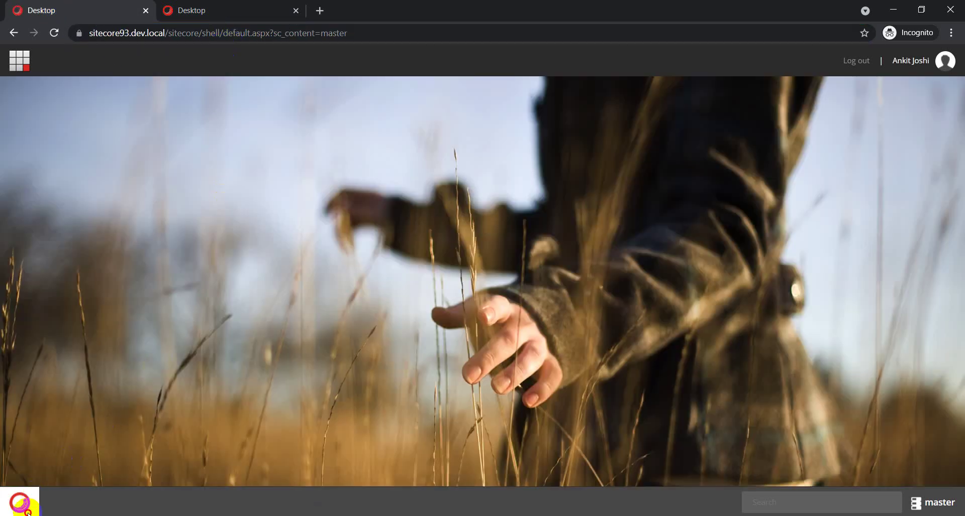
left_click(95, 73)
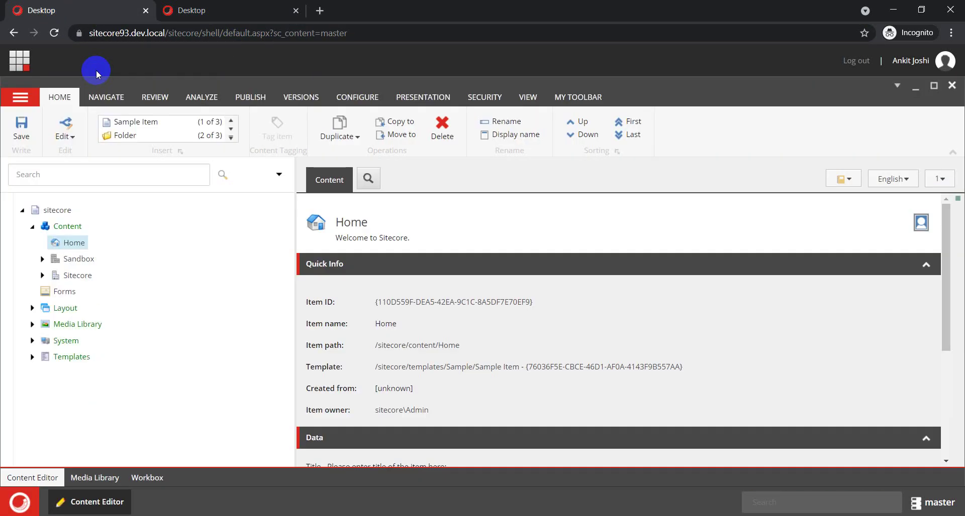
left_click(532, 104)
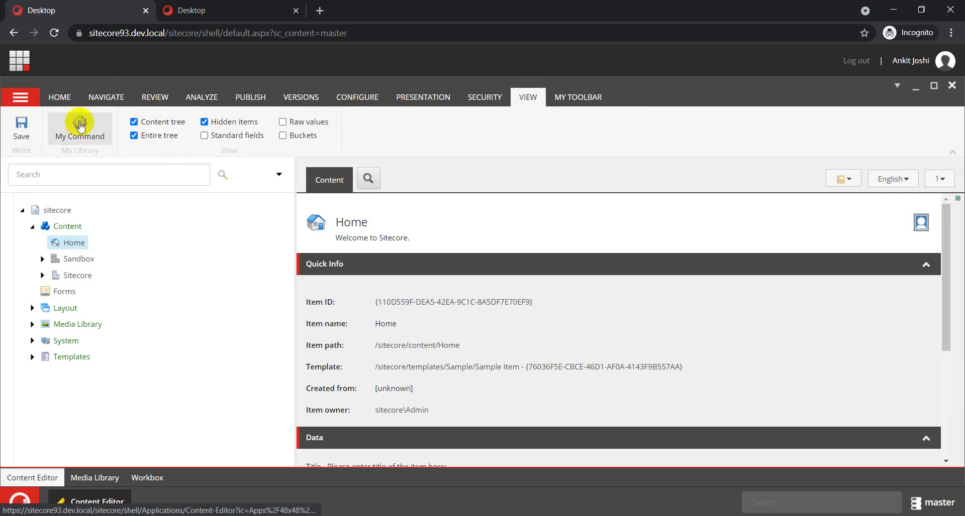
Expand the tree from System through Modules, PowerShell and Sample Module to examine My Library under the Ribbon's View library
left_click(32, 341)
scroll(65, 360, "down", 2)
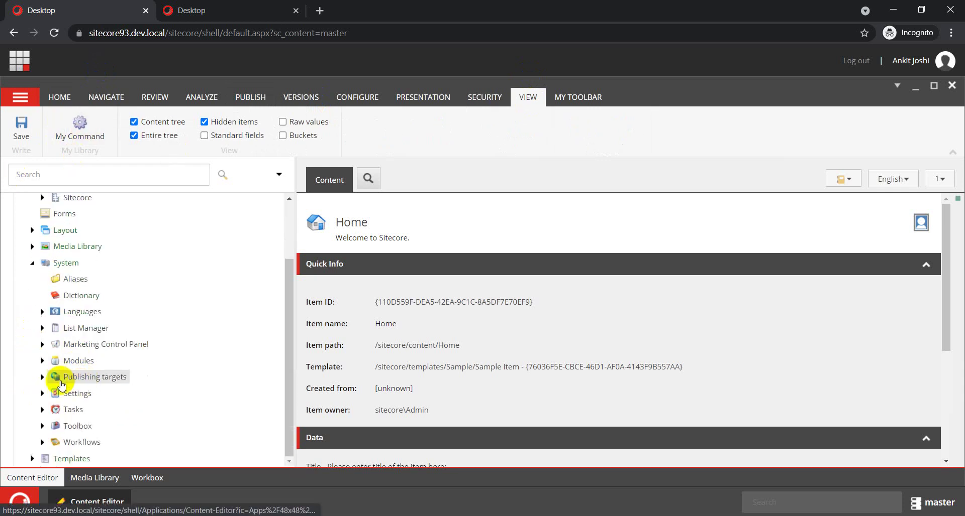
left_click(42, 360)
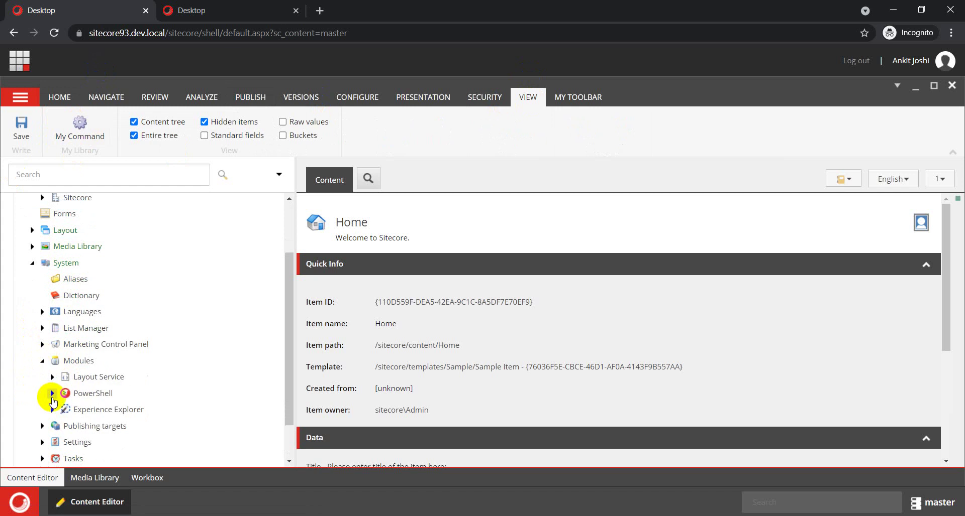
left_click(53, 394)
scroll(54, 391, "down", 3)
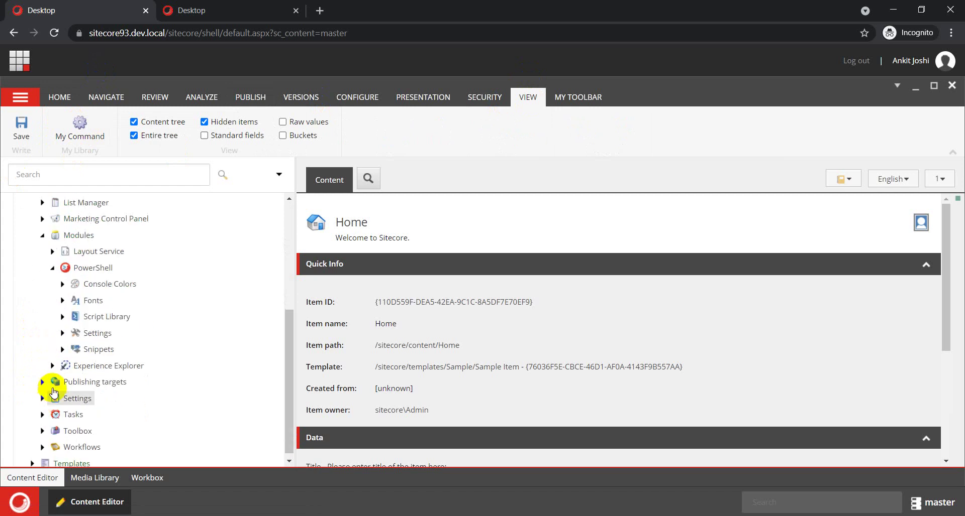
left_click(61, 317)
left_click(73, 351)
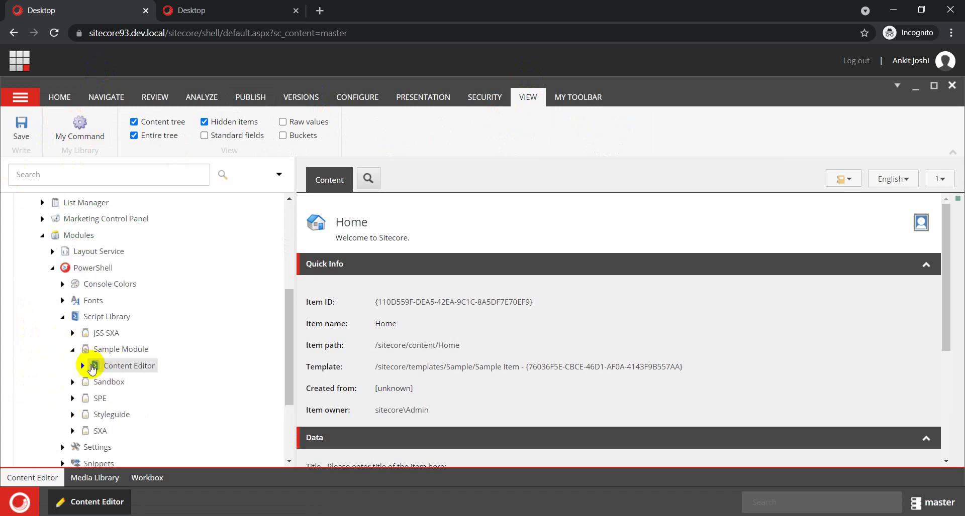
left_click(83, 366)
left_click(93, 383)
scroll(85, 387, "down", 6)
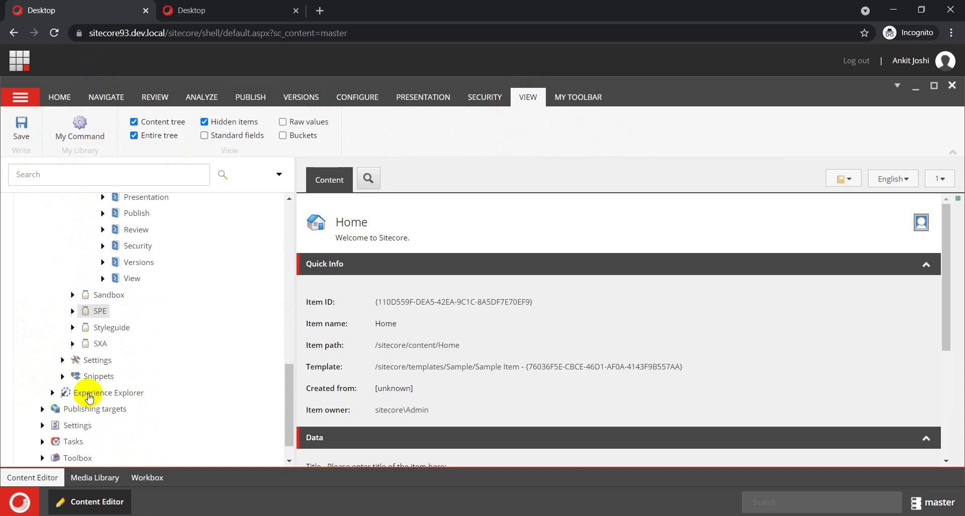
left_click(102, 246)
left_click(113, 263)
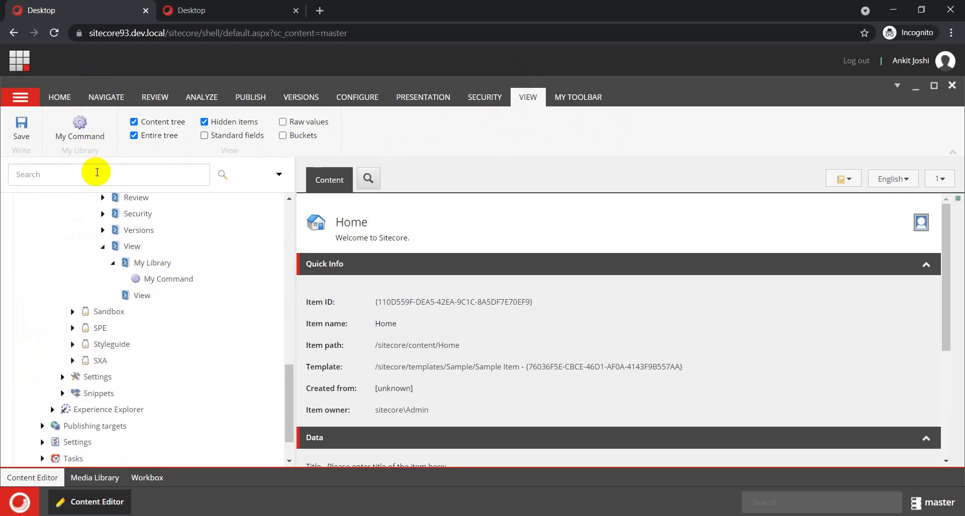
Run My Command on the Home item and dismiss its message and progress dialogs
left_click(79, 129)
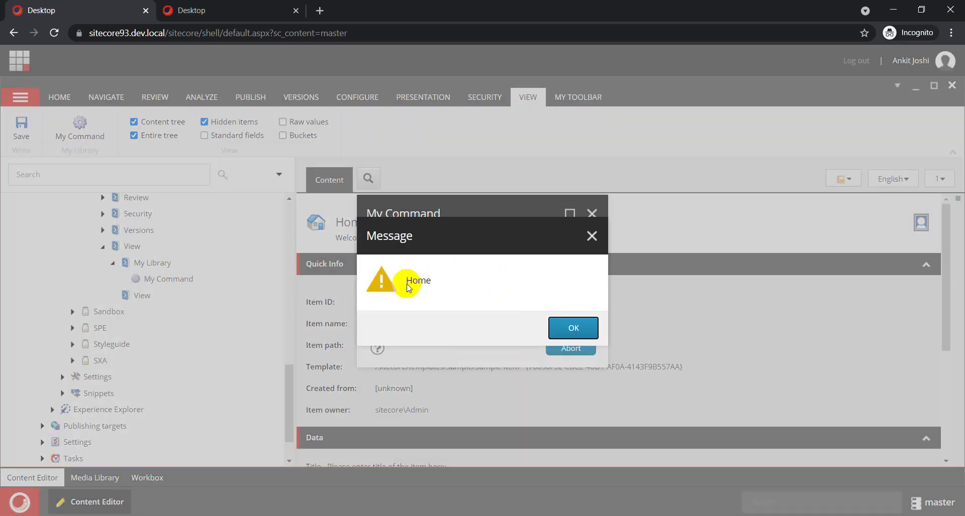
left_click(563, 328)
left_click(560, 352)
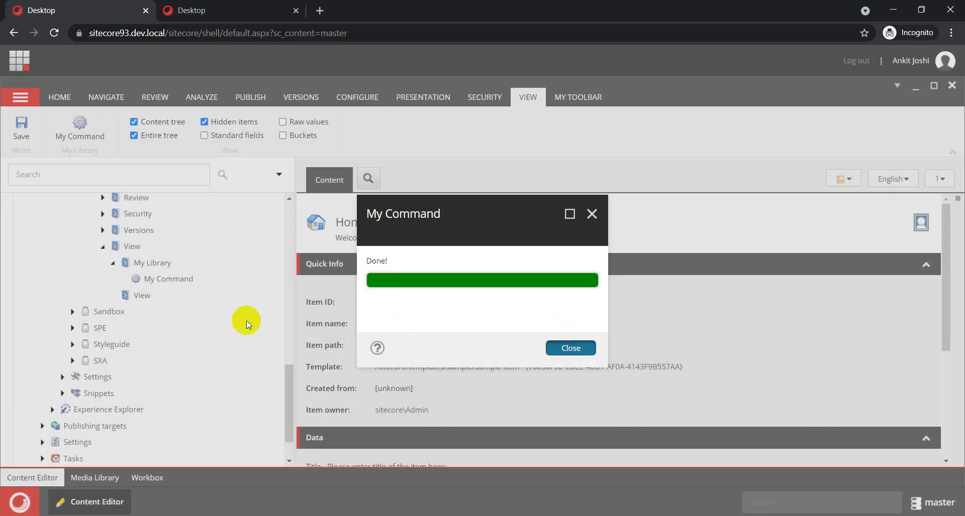
Select the Sandbox item under Content and run My Command on it
left_click_drag(287, 383, 295, 210)
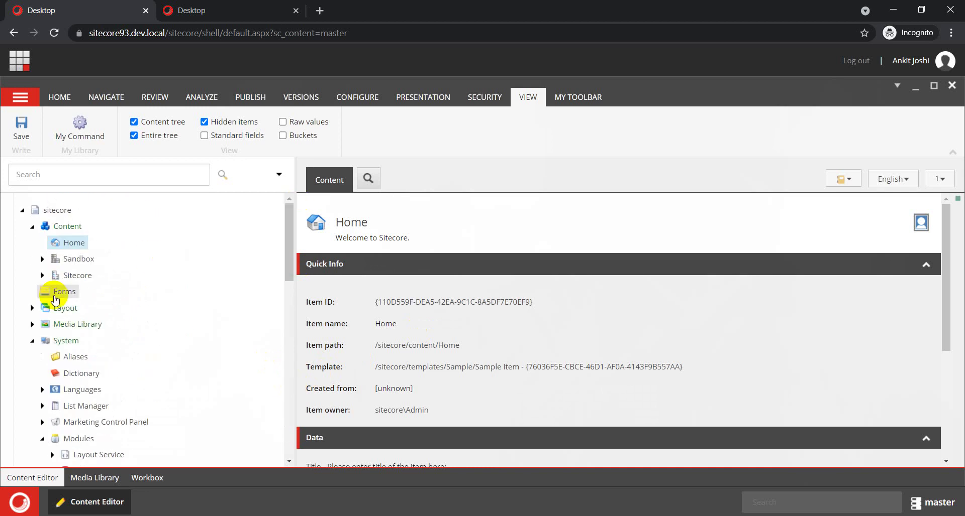
left_click(81, 259)
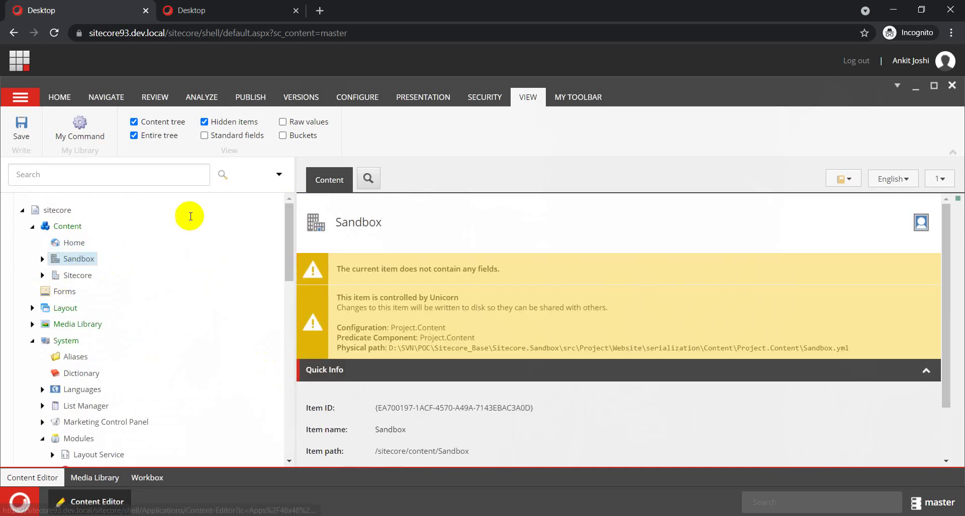
left_click(79, 127)
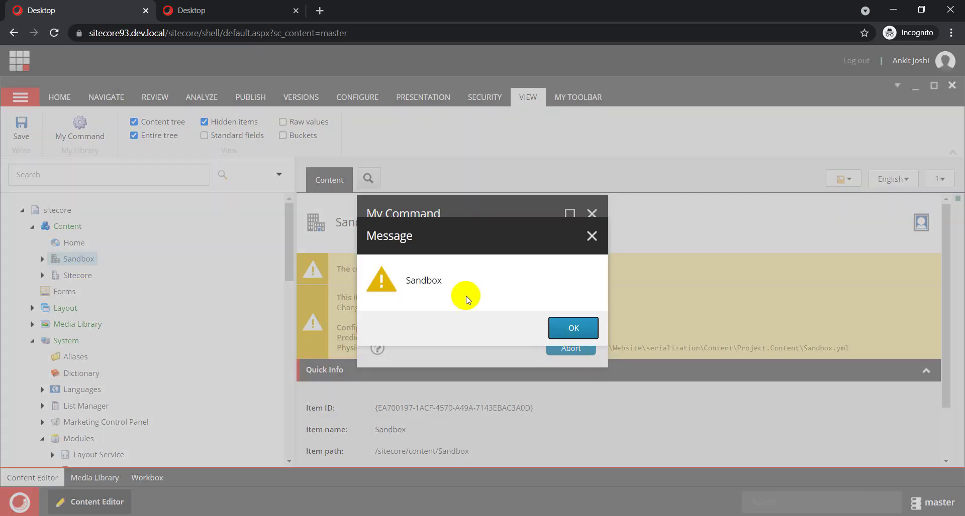
Dismiss the message and the progress dialog of My Command for the Sandbox item
left_click(576, 332)
left_click(572, 349)
scroll(140, 355, "down", 4)
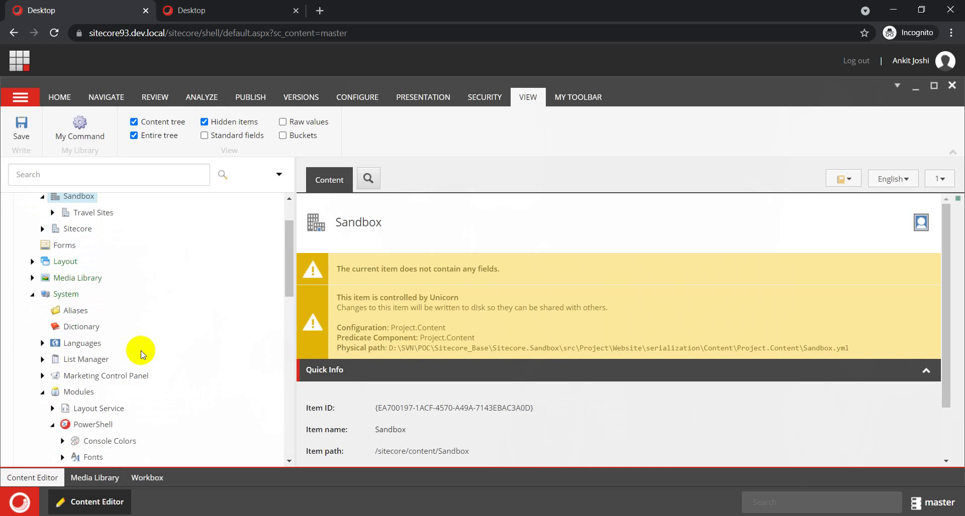
scroll(140, 354, "up", 4)
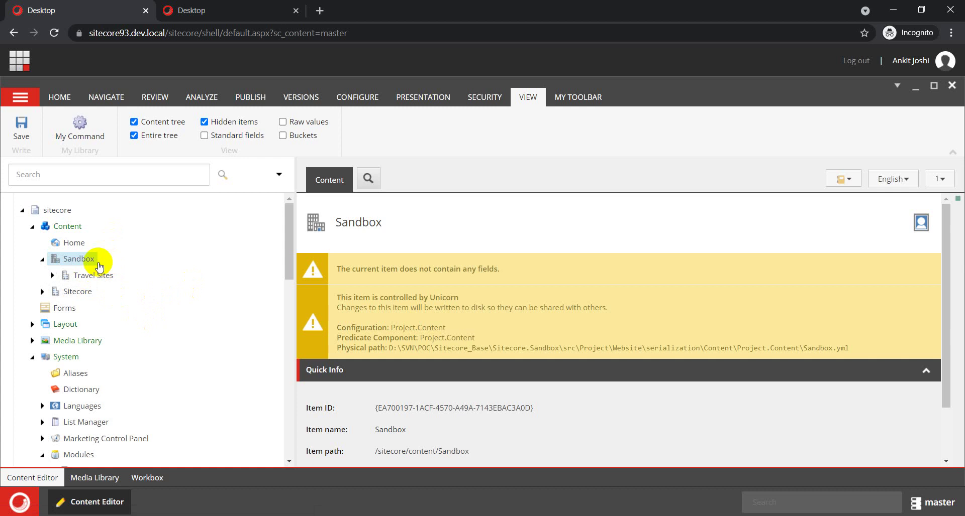
Open the My Command item under My Library in the content tree and examine its PowerShell script body
scroll(129, 338, "down", 10)
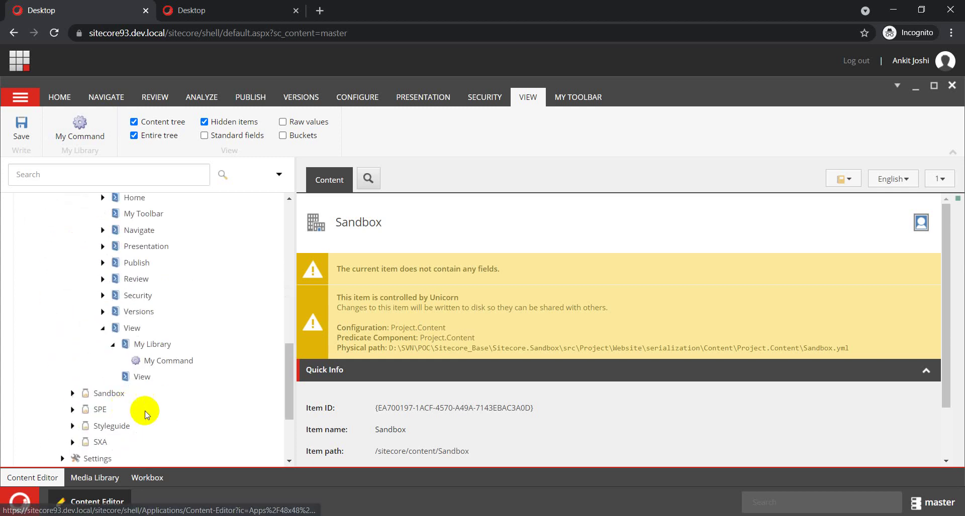
left_click(155, 361)
scroll(403, 380, "down", 1)
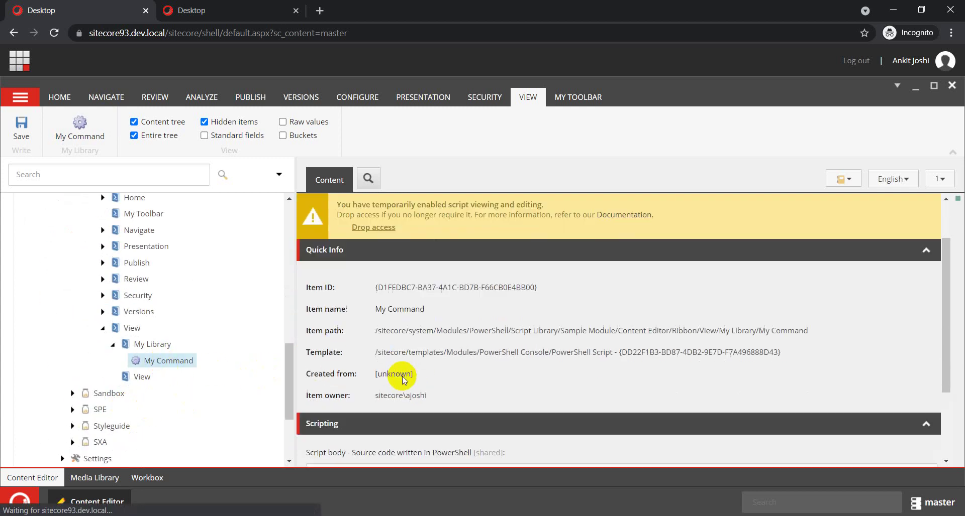
scroll(404, 380, "down", 2)
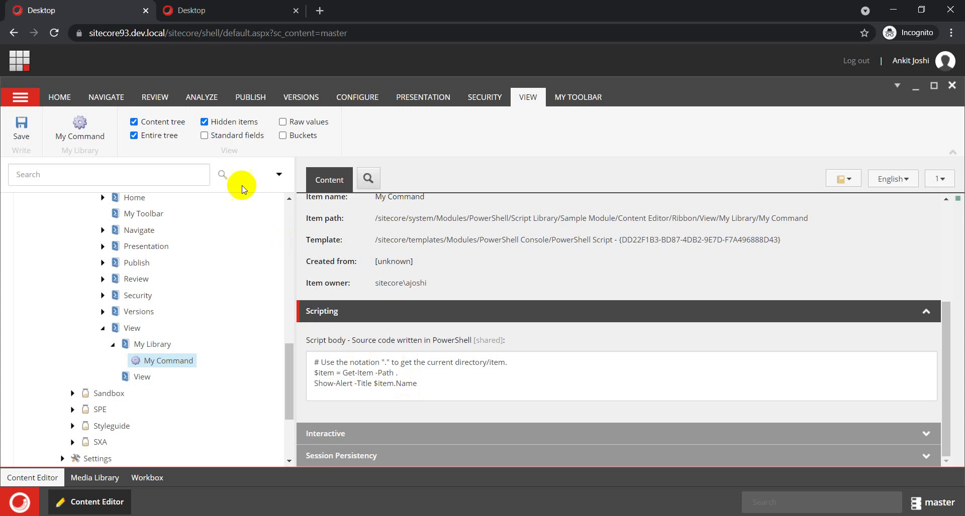
View the Rebuild All library sync options in the PowerShell ISE on the second desktop, and return to the Content Editor
left_click(187, 9)
left_click(112, 176)
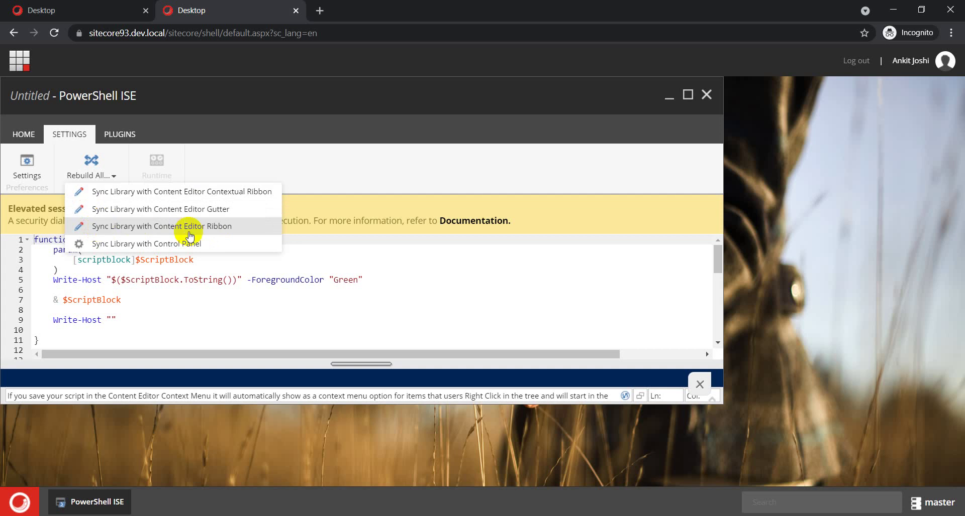
key("ctrl+shift+Tab")
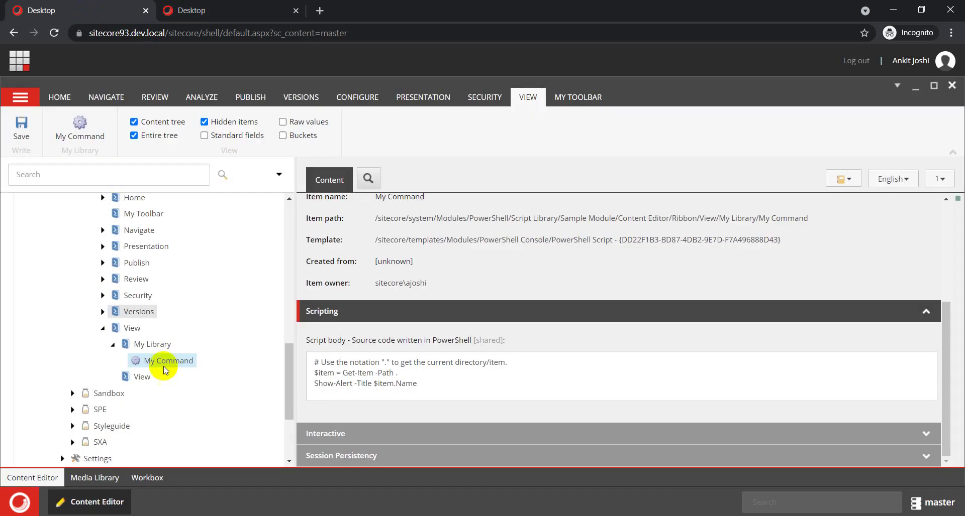
Collapse Sample Module and open the Content Editor Ribbon script under SPE, Core, Platform, Internal and Integrations
scroll(130, 376, "up", 7)
left_click(73, 381)
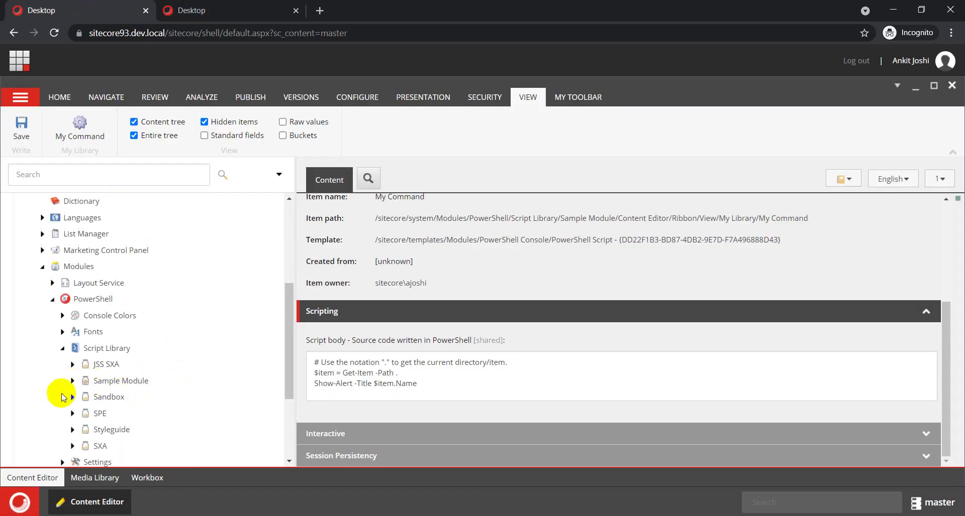
left_click(72, 414)
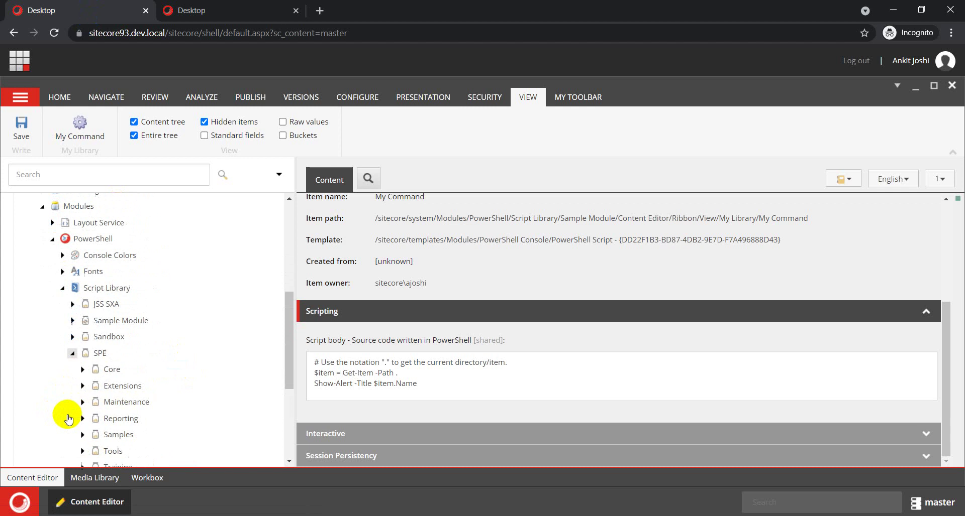
left_click(83, 367)
left_click(90, 385)
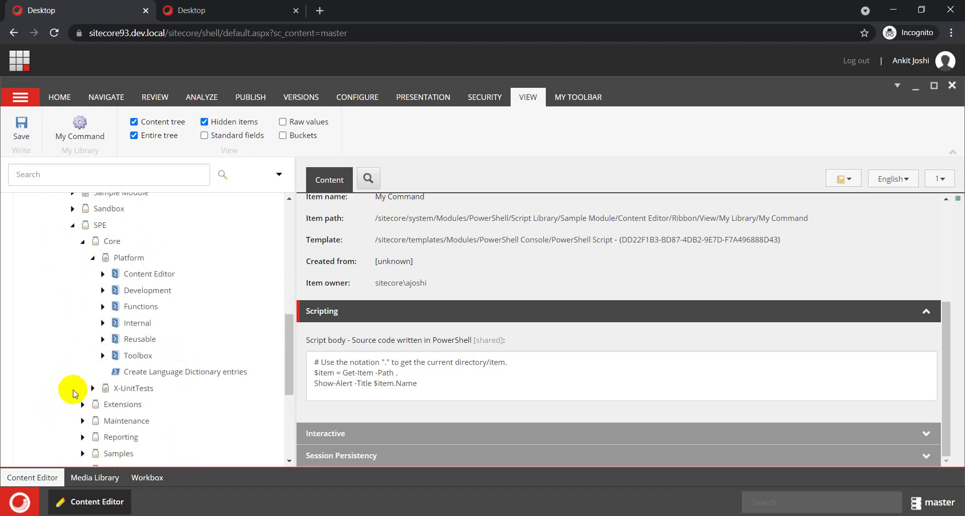
left_click(102, 323)
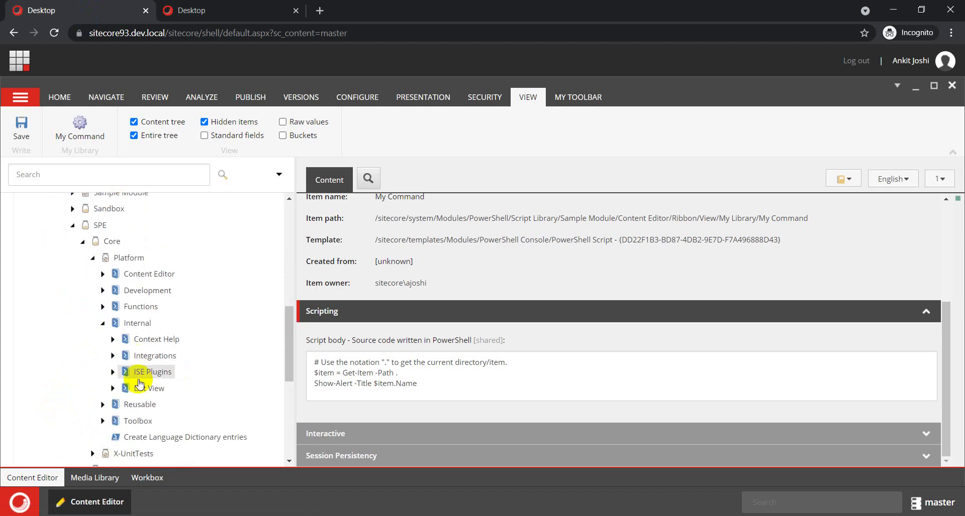
left_click(112, 355)
scroll(102, 403, "down", 1)
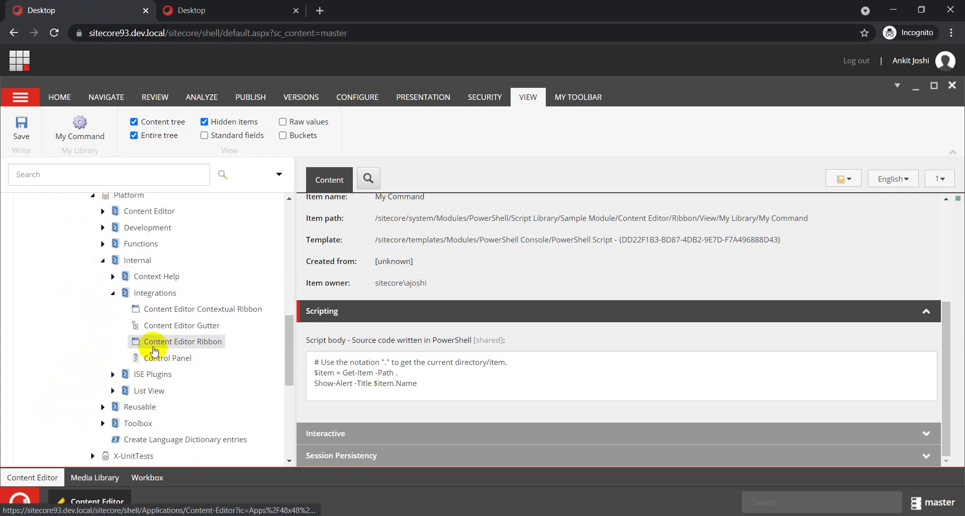
left_click(186, 346)
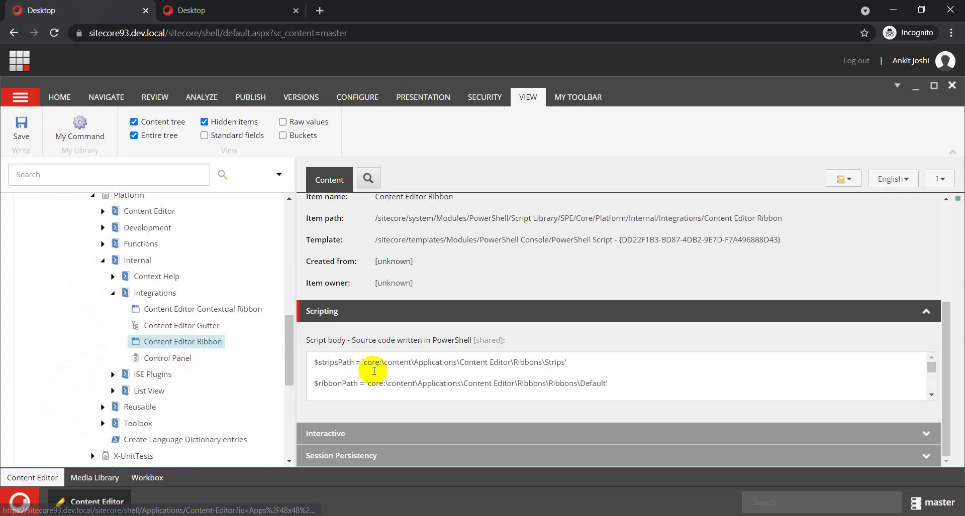
Copy the entire Content Editor Ribbon script body into a new Notepad++ document
left_click(446, 382)
key("ctrl+a")
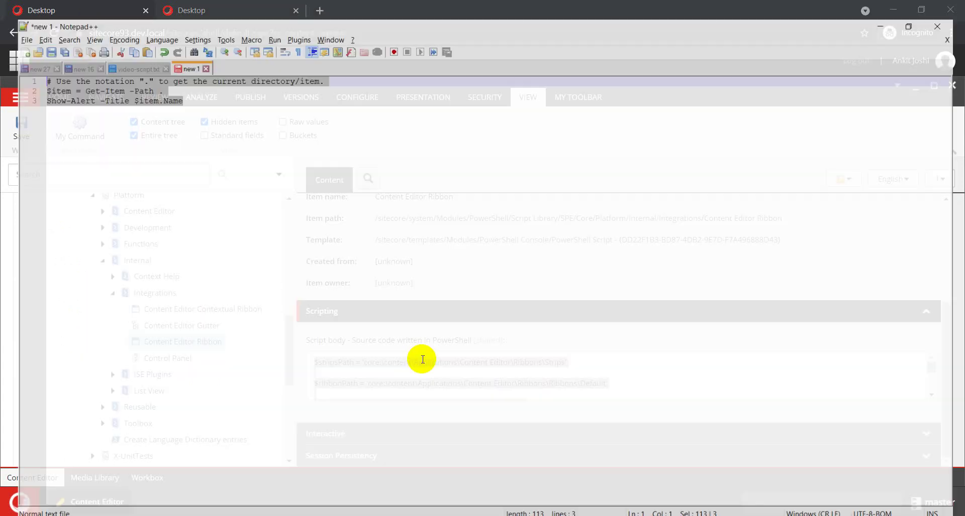
key("Delete")
key("ctrl+v")
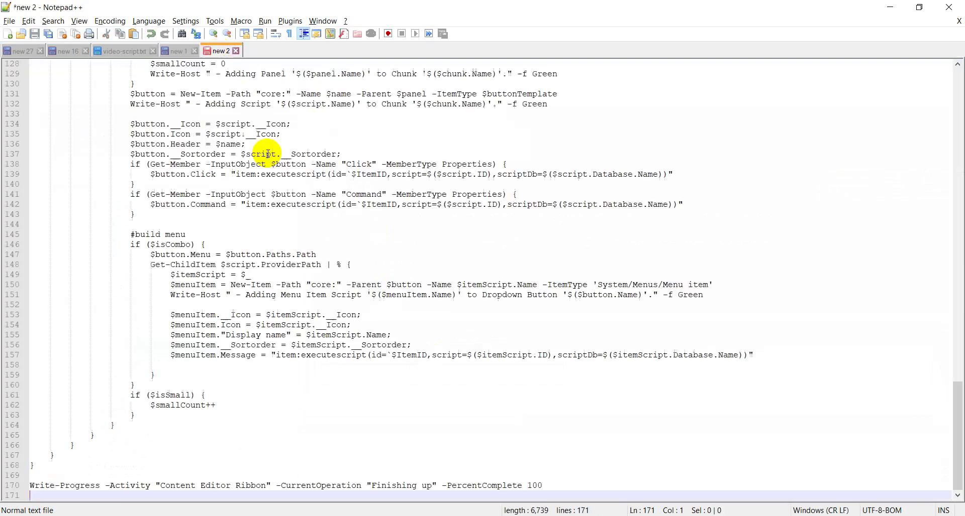
Examine the pasted script, highlighting the comments on removing non-existing scripts and on re-creating buttons
scroll(361, 219, "up", 20)
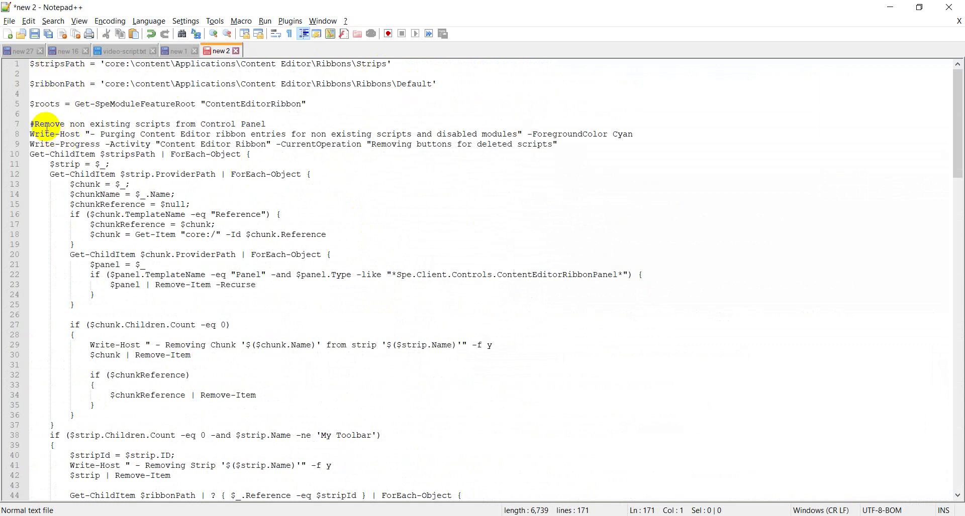
left_click(45, 124)
left_click_drag(44, 124, 274, 124)
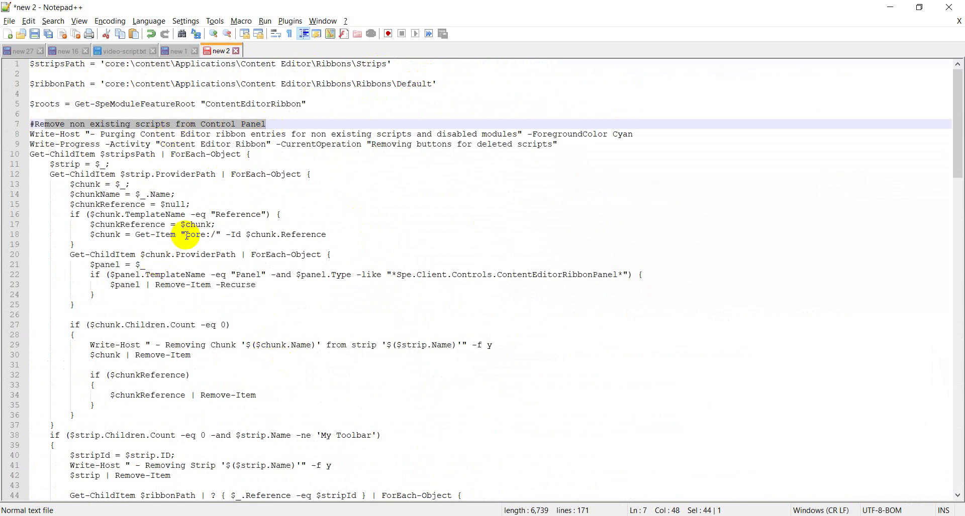
scroll(200, 278, "down", 4)
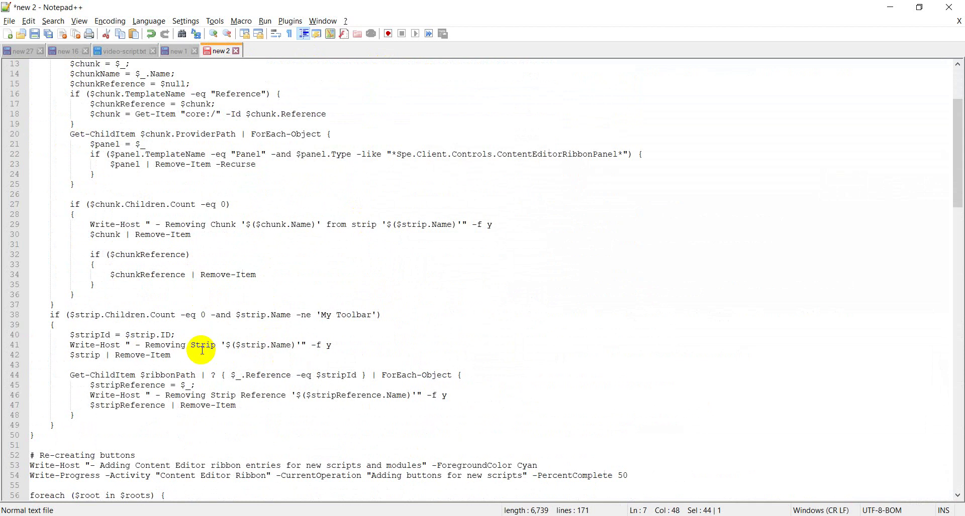
scroll(201, 356, "down", 2)
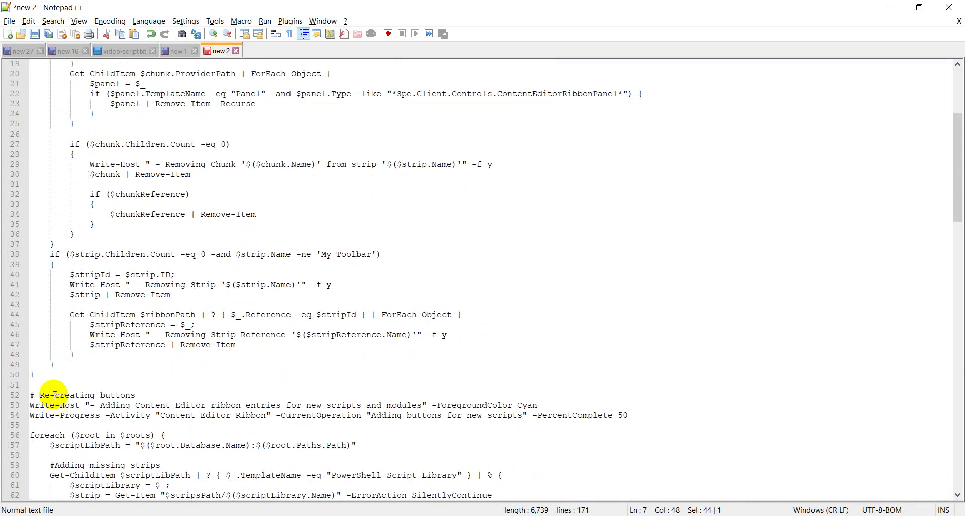
left_click(47, 395)
left_click_drag(48, 395, 136, 395)
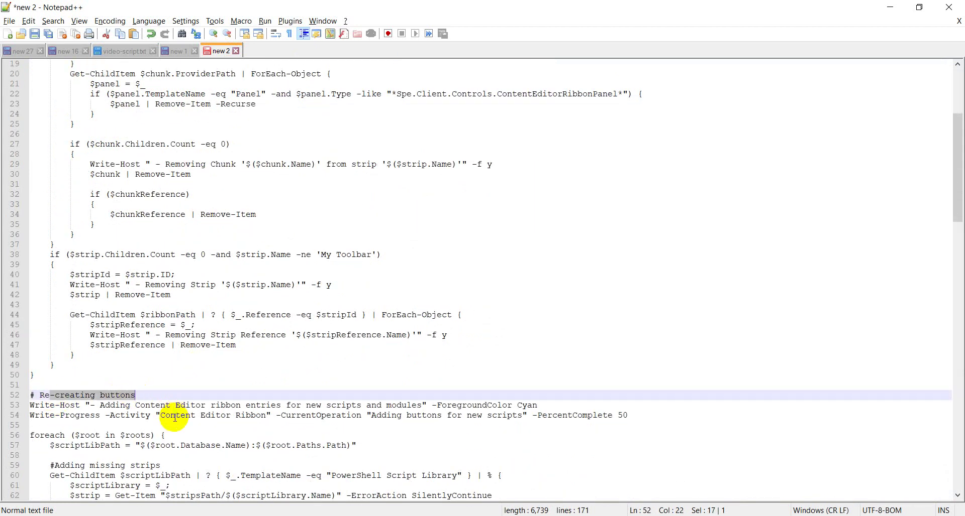
scroll(208, 384, "down", 4)
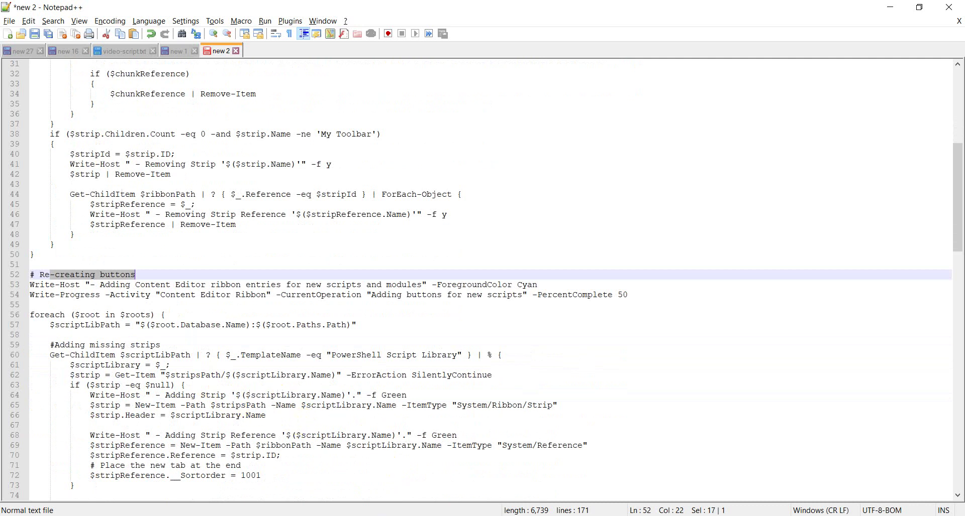
Switch back to the Content Editor in the browser and clear the selection in the script body
key("alt+Tab")
key("ctrl+a")
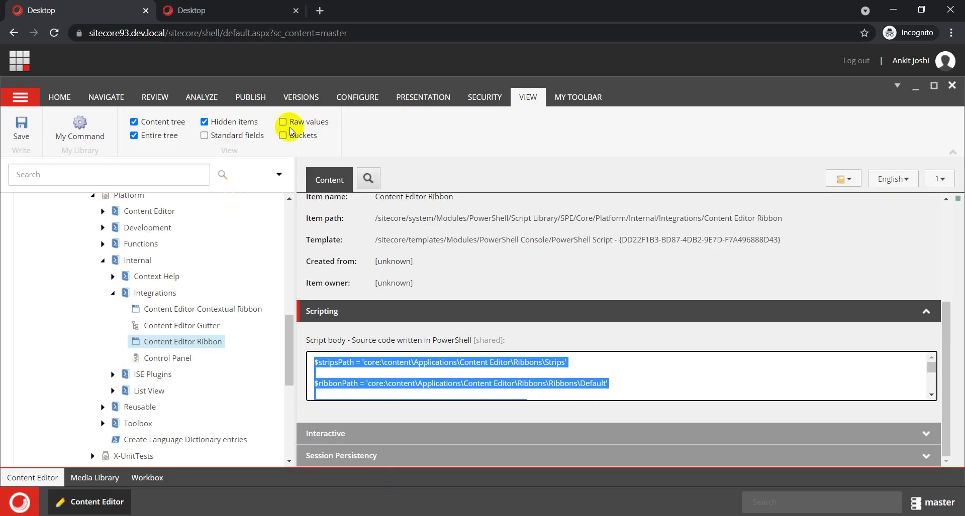
double_click(572, 288)
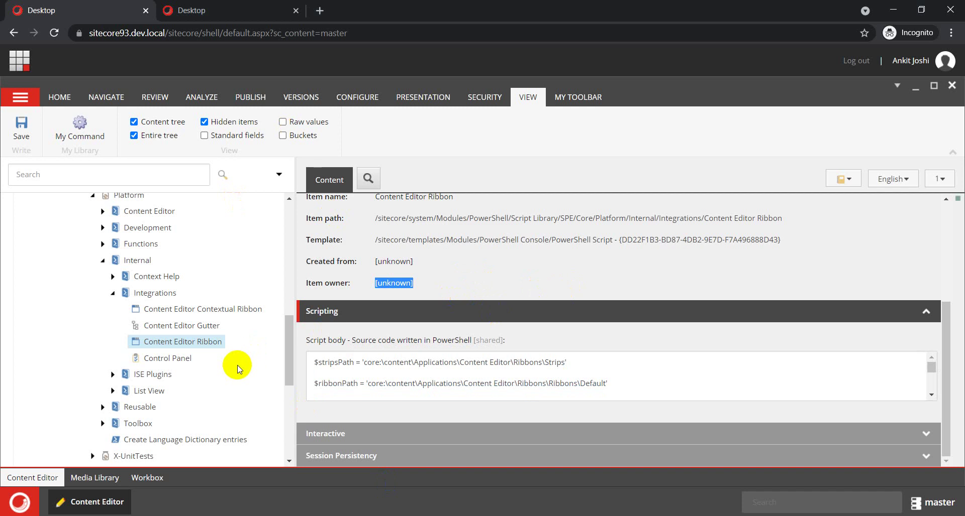